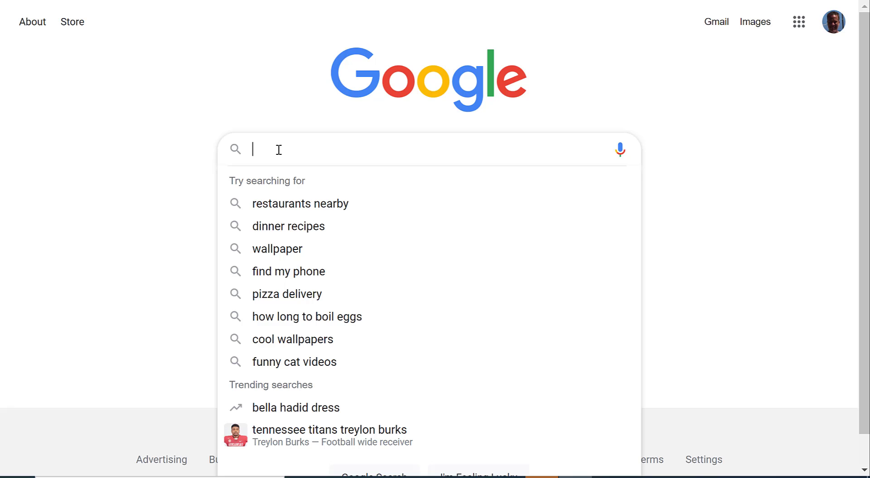
Search Google for MyWojeMoney.com.
{"action": "type", "text": "MyW"}
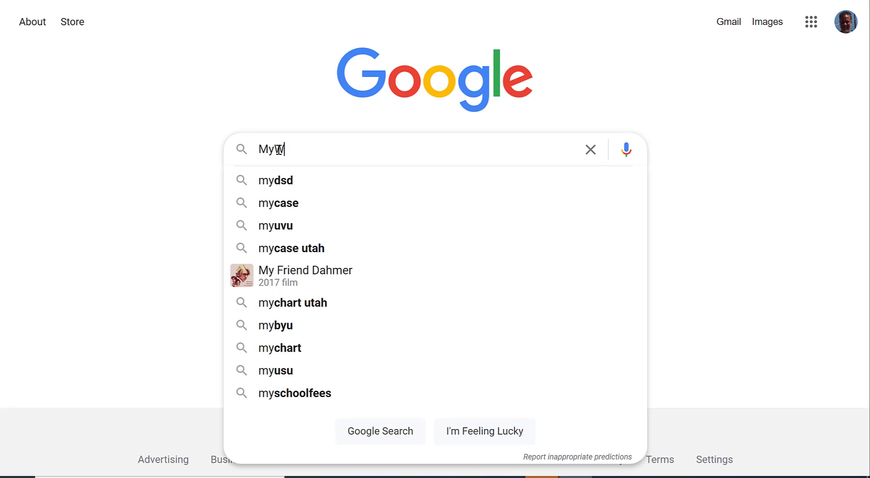
{"action": "type", "text": "ojeMoney"}
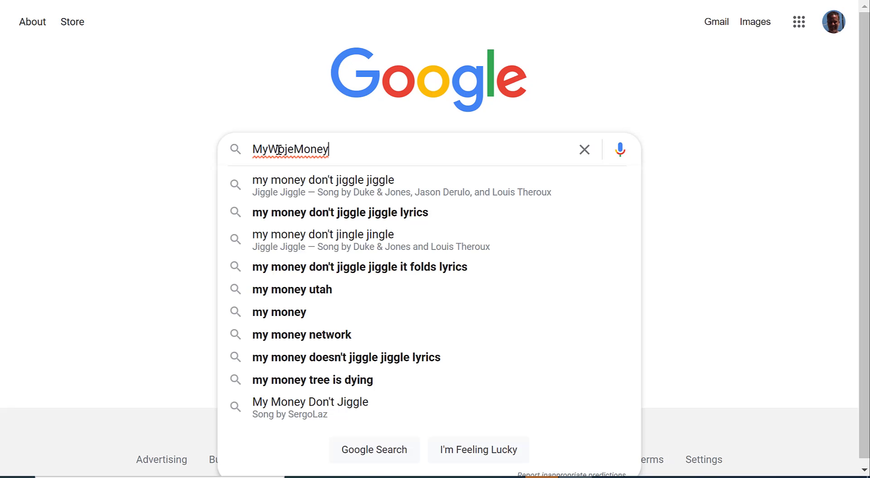
{"action": "type", "text": ".com"}
{"action": "key", "text": "Return"}
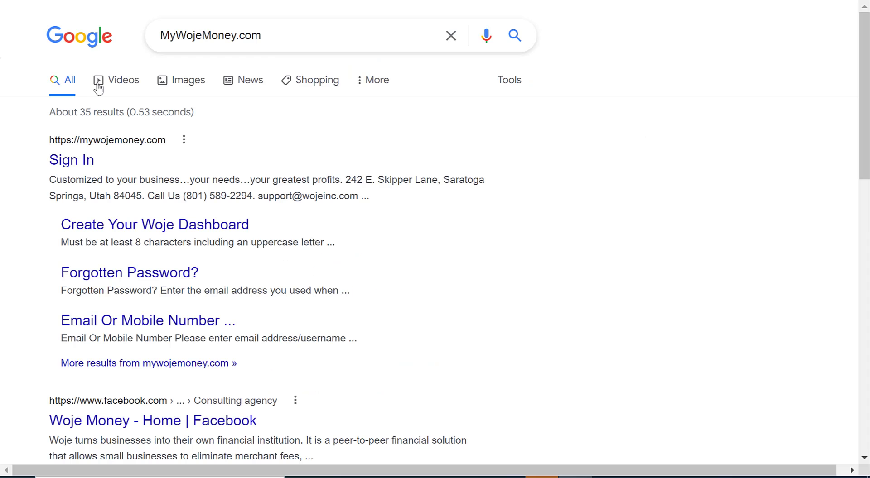
Open the Woje Money sign-up page and enter the owner's first and last name.
{"action": "left_click", "coordinate": [128, 144]}
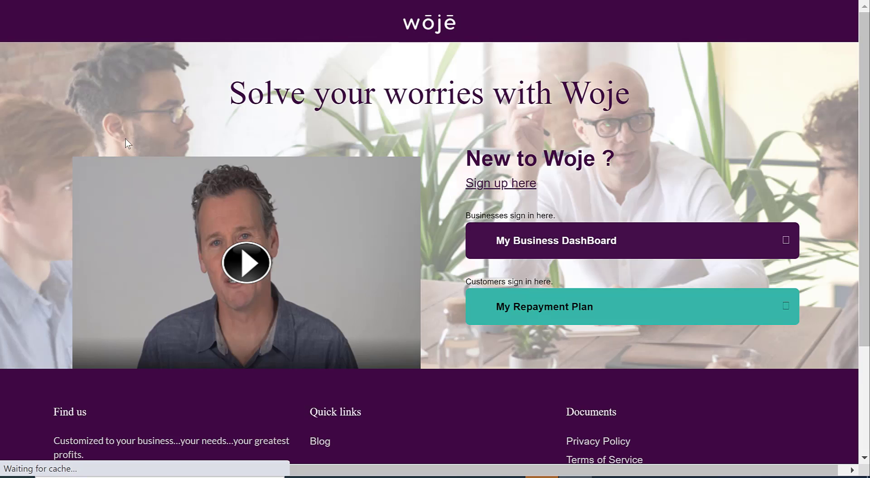
{"action": "left_click", "coordinate": [499, 188]}
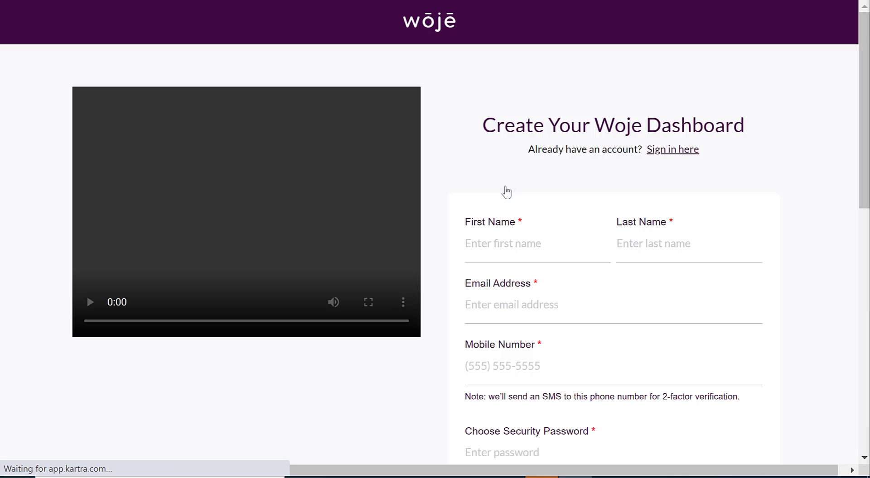
{"action": "left_click", "coordinate": [481, 243]}
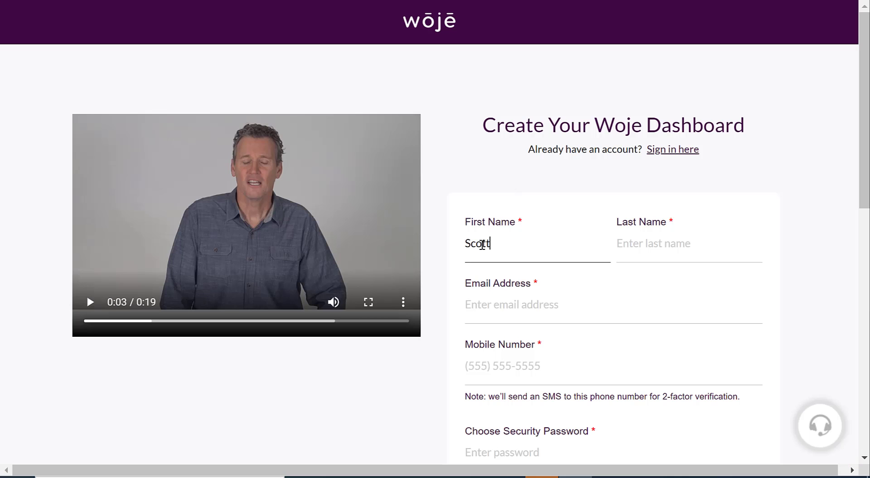
{"action": "left_click", "coordinate": [638, 246]}
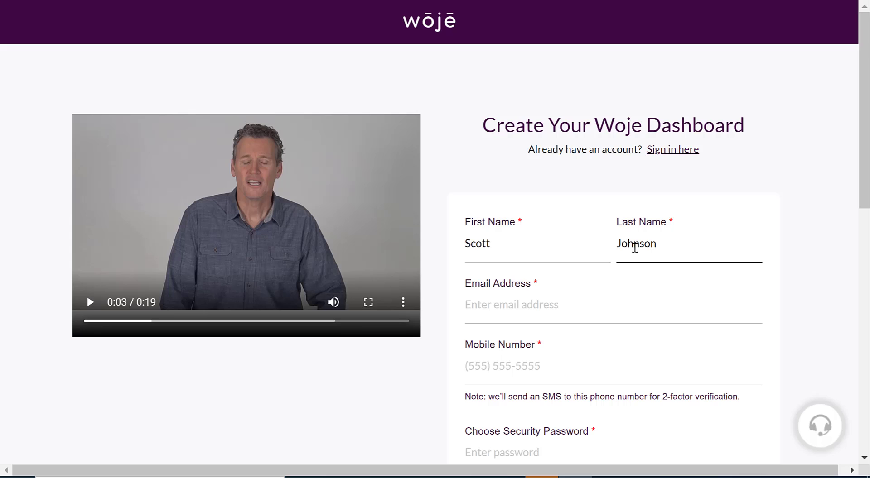
Fill in the email address, mobile number and account password.
{"action": "left_click", "coordinate": [484, 309]}
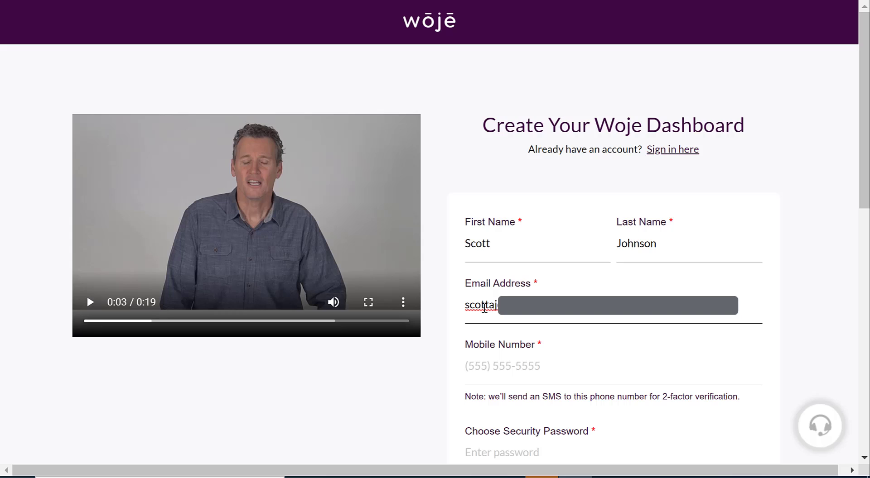
{"action": "left_click", "coordinate": [473, 367]}
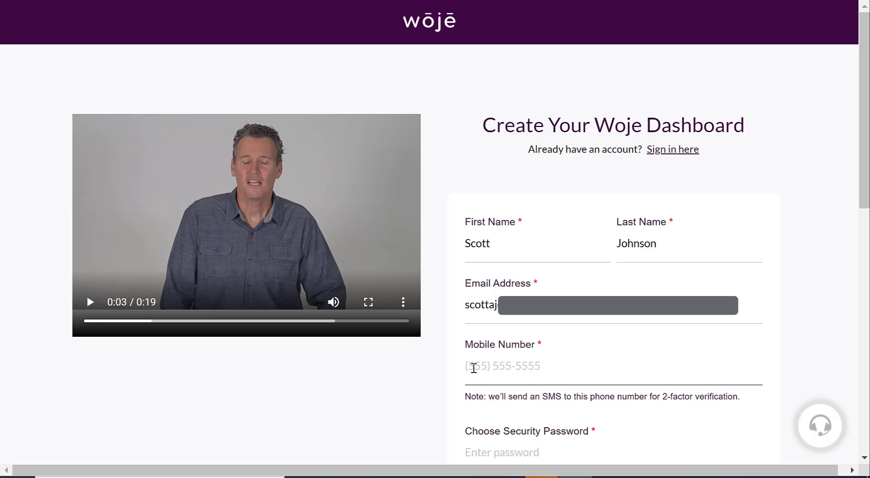
{"action": "type", "text": "801) 589"}
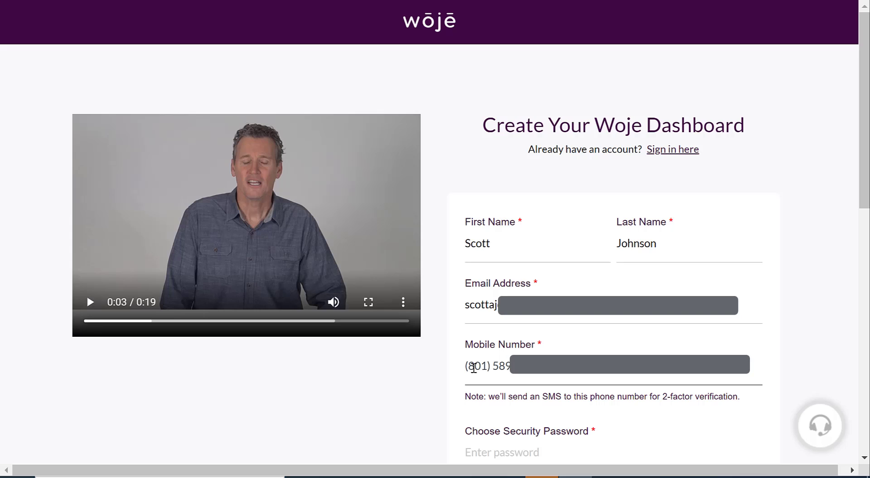
{"action": "scroll", "coordinate": [573, 363], "scroll_direction": "down", "scroll_amount": 2}
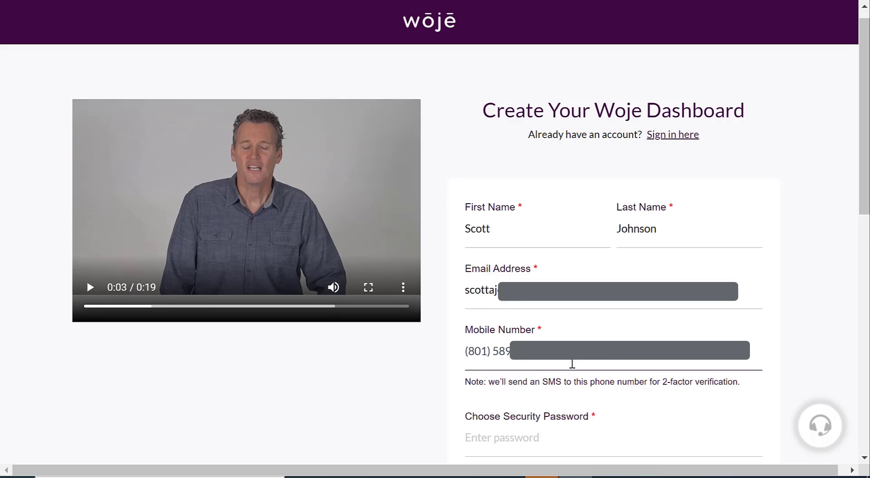
{"action": "left_click", "coordinate": [478, 382]}
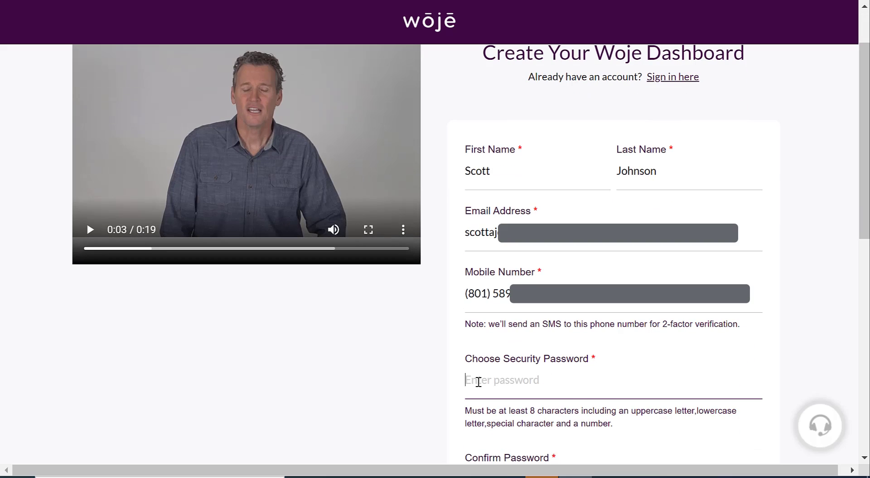
{"action": "type", "text": "•••••••••••"}
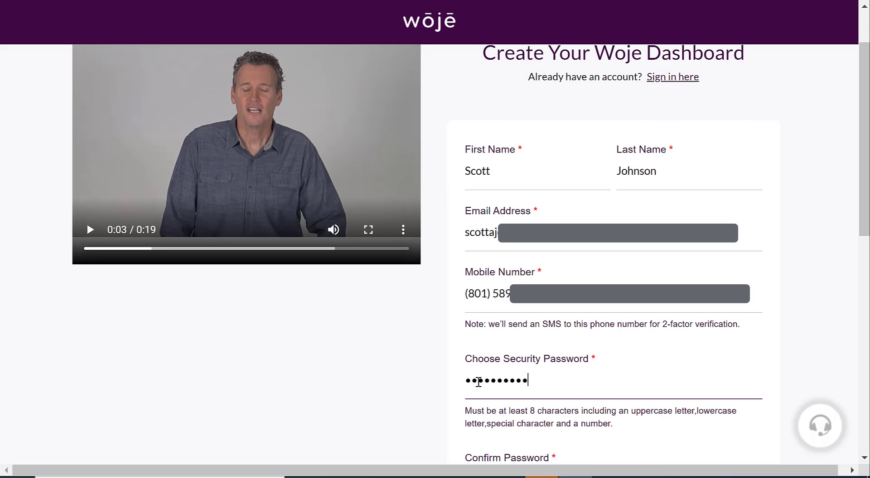
Confirm the password, accept the terms and create the account.
{"action": "scroll", "coordinate": [453, 299], "scroll_direction": "down", "scroll_amount": 5}
{"action": "left_click", "coordinate": [488, 269]}
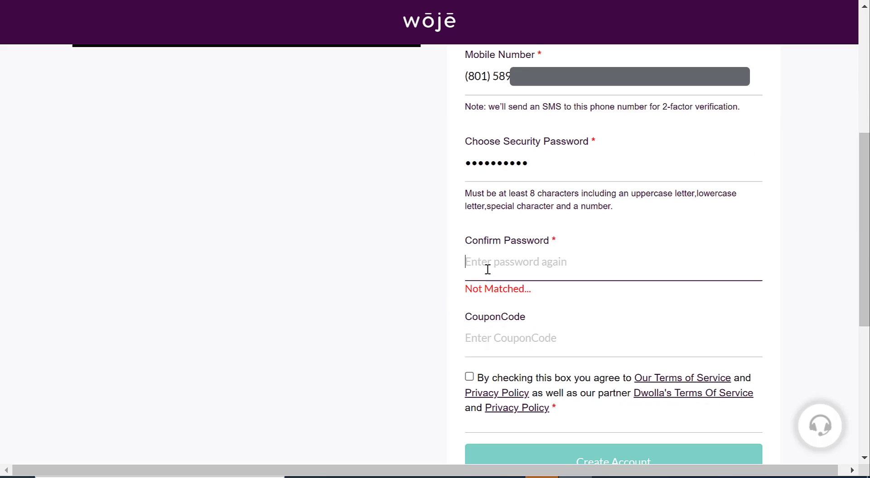
{"action": "type", "text": "••••••••"}
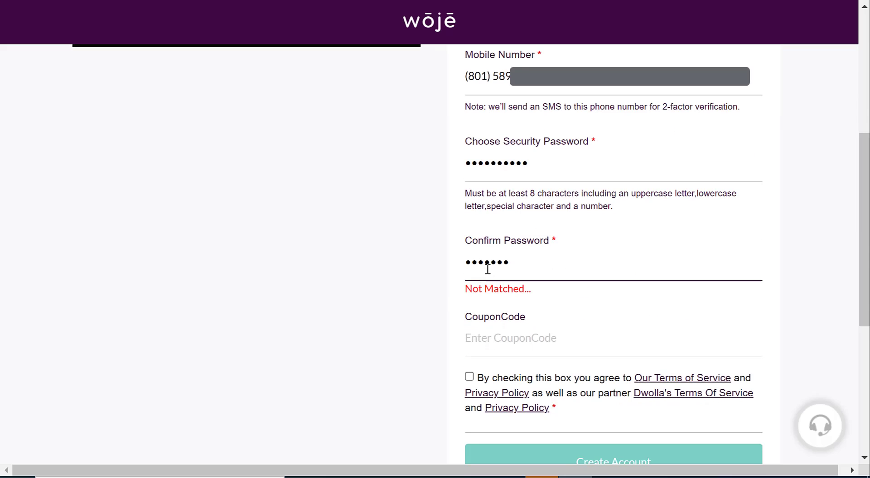
{"action": "type", "text": "•••"}
{"action": "key", "text": "Tab"}
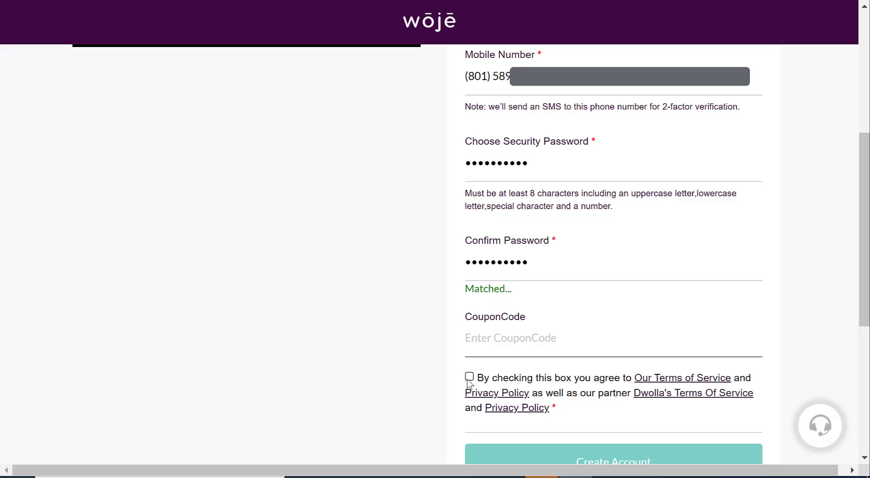
{"action": "left_click", "coordinate": [468, 380]}
{"action": "scroll", "coordinate": [620, 371], "scroll_direction": "down", "scroll_amount": 3}
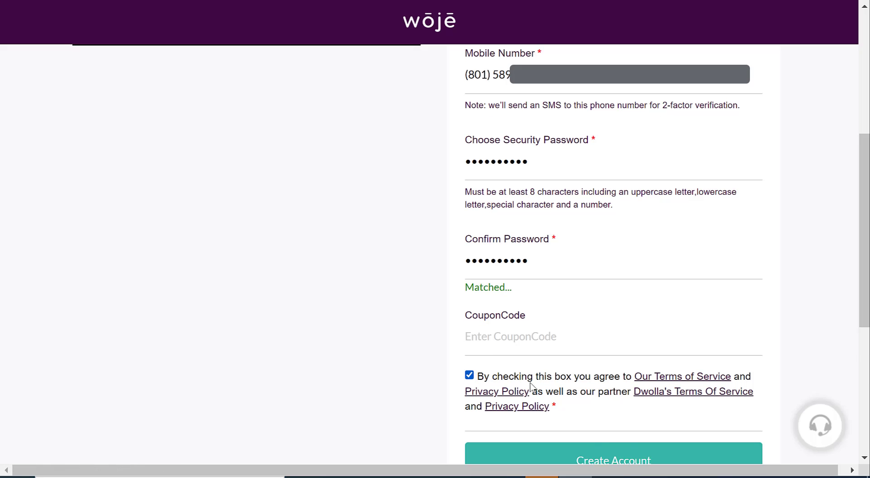
{"action": "left_click", "coordinate": [613, 324]}
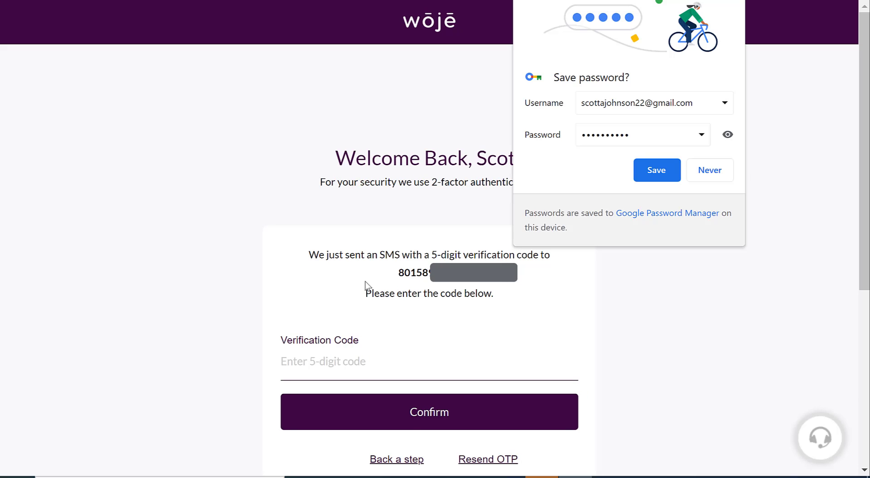
Confirm the account with the 5-digit SMS code and decline saving the password.
{"action": "left_click", "coordinate": [333, 364]}
{"action": "left_click", "coordinate": [412, 411]}
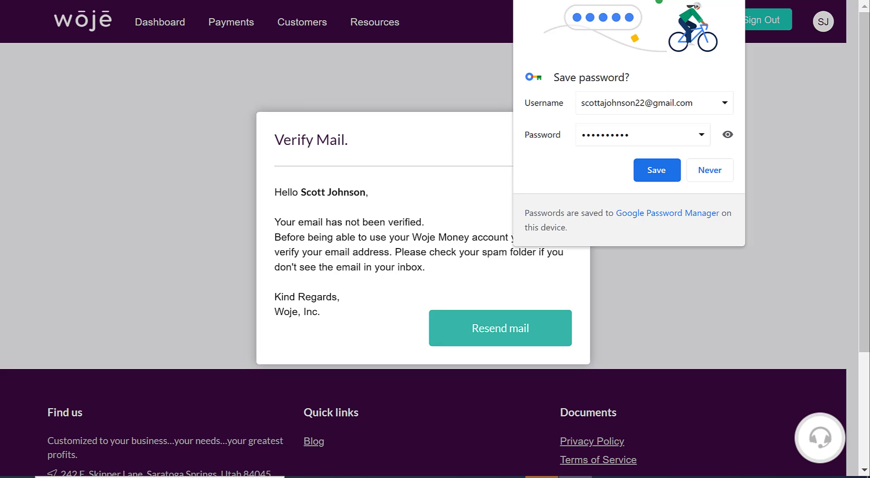
{"action": "left_click", "coordinate": [733, 1]}
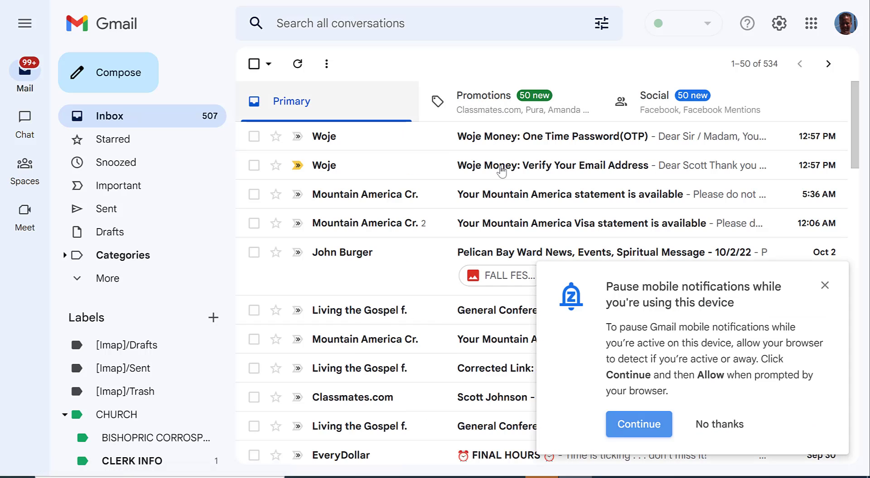
Open the 'Woje Money: Verify Your Email Address' email and follow its verification link.
{"action": "left_click", "coordinate": [824, 290]}
{"action": "left_click", "coordinate": [410, 168]}
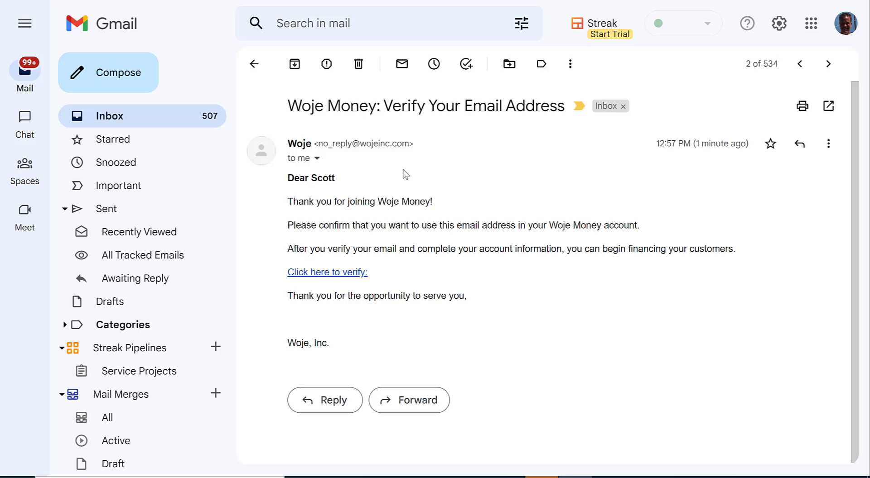
{"action": "left_click", "coordinate": [332, 274]}
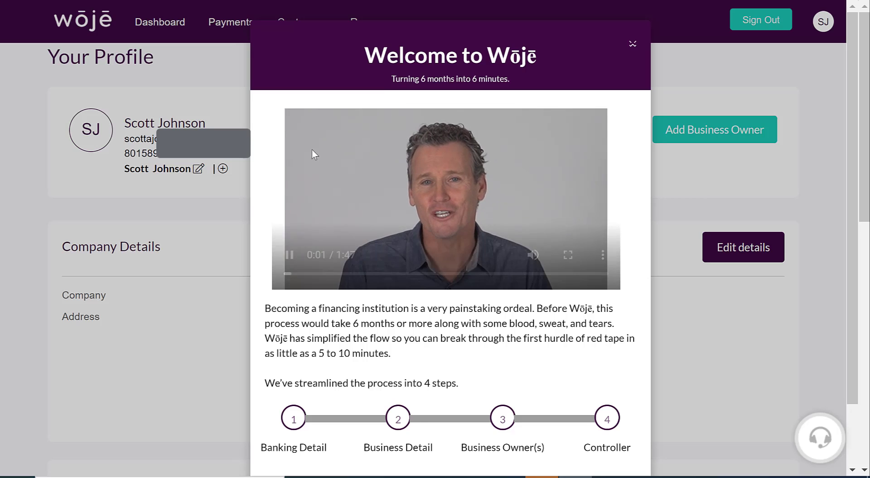
Pause the welcome video and scroll down to the four-step setup overview.
{"action": "left_click", "coordinate": [289, 254]}
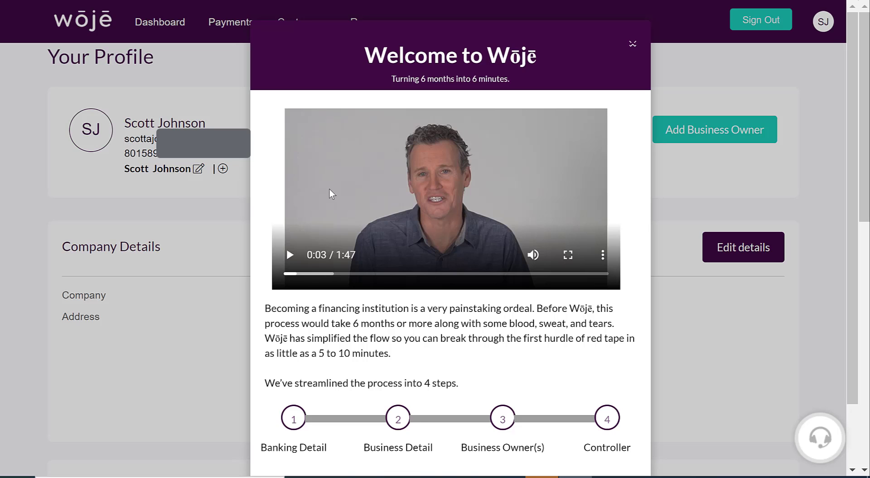
{"action": "scroll", "coordinate": [390, 247], "scroll_direction": "down", "scroll_amount": 2}
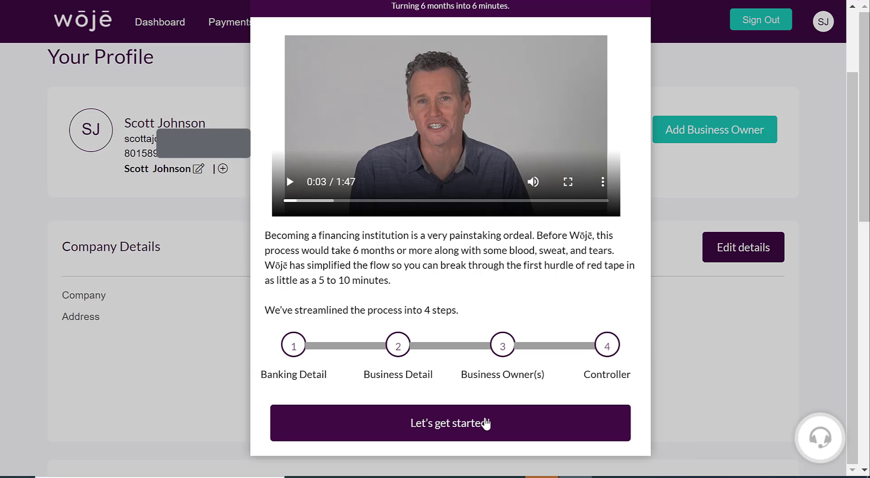
Start onboarding and enter Mountain America Credit Union plus the account holder's name.
{"action": "left_click", "coordinate": [485, 423]}
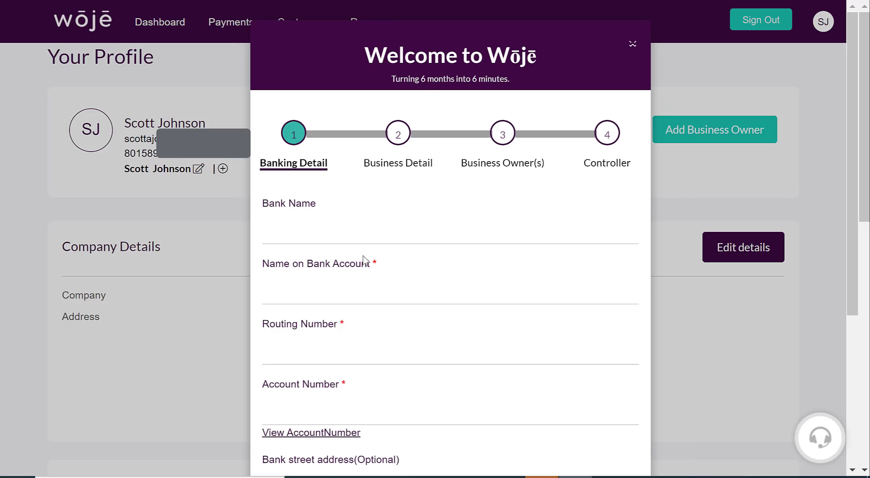
{"action": "left_click", "coordinate": [315, 234]}
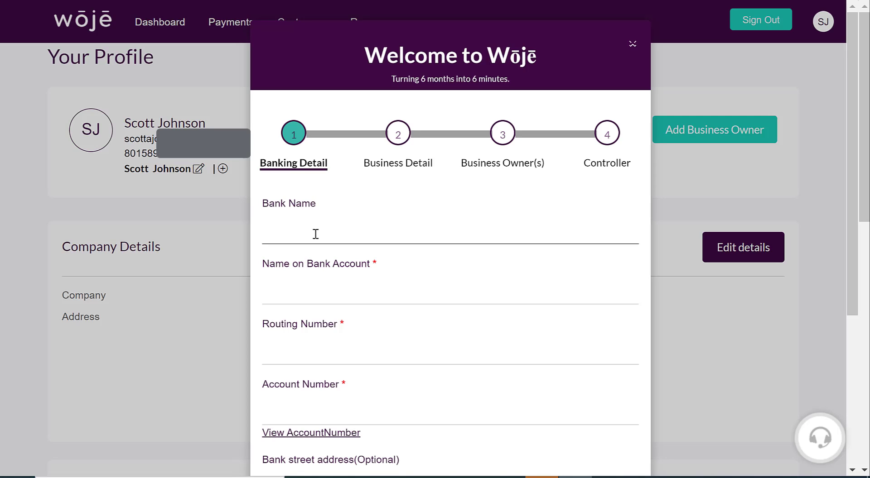
{"action": "type", "text": "Mountain America Credit Union"}
{"action": "left_click", "coordinate": [302, 295]}
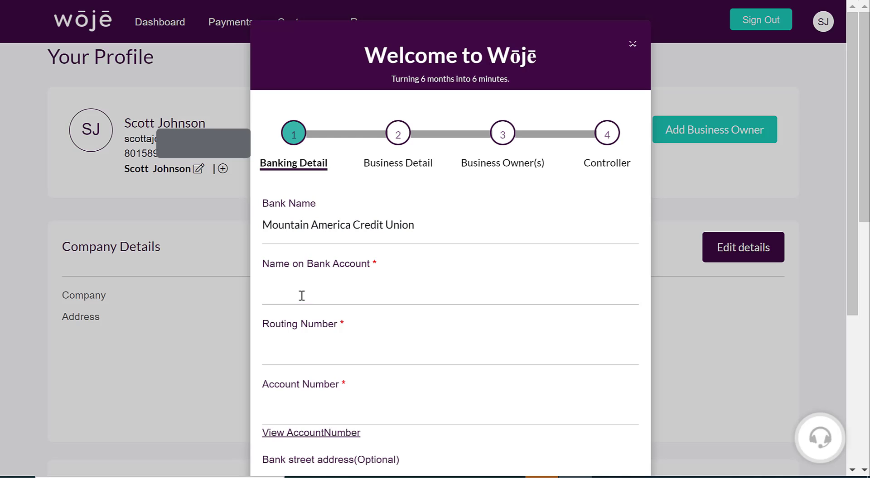
{"action": "left_click", "coordinate": [301, 355]}
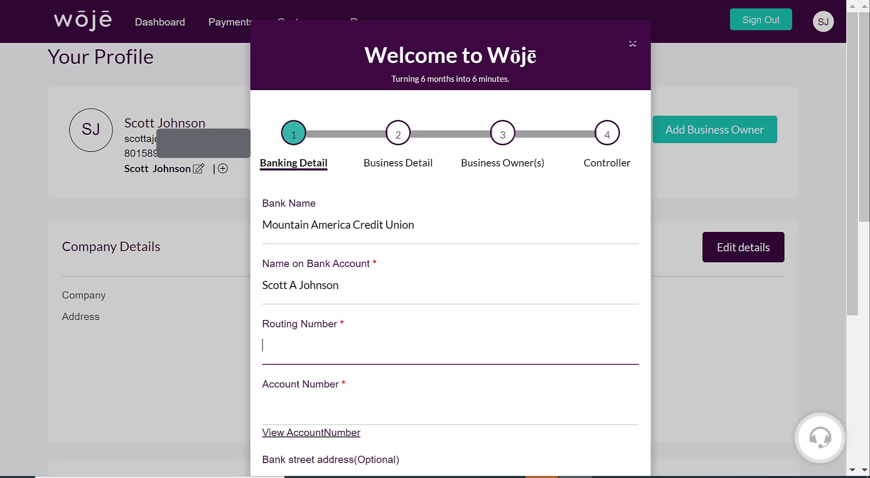
{"action": "key", "text": "ctrl+t"}
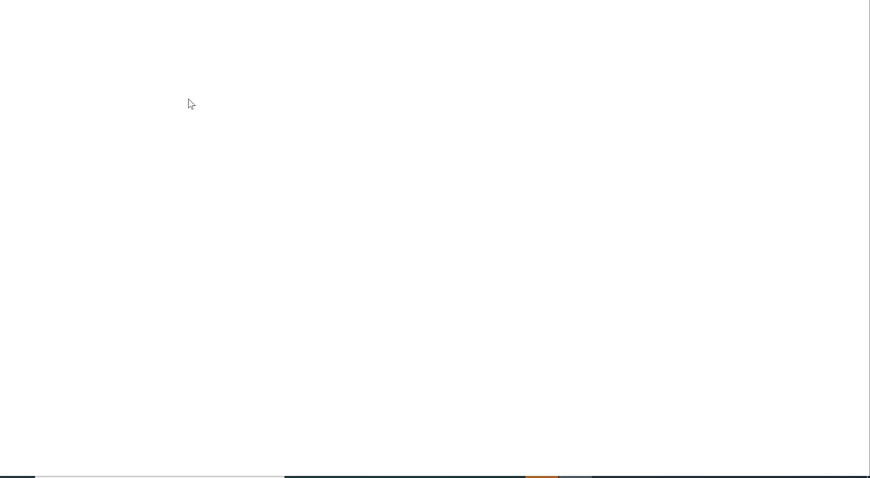
Look up the MACU routing number 324079555 and paste it into Routing Number.
{"action": "left_click", "coordinate": [296, 231]}
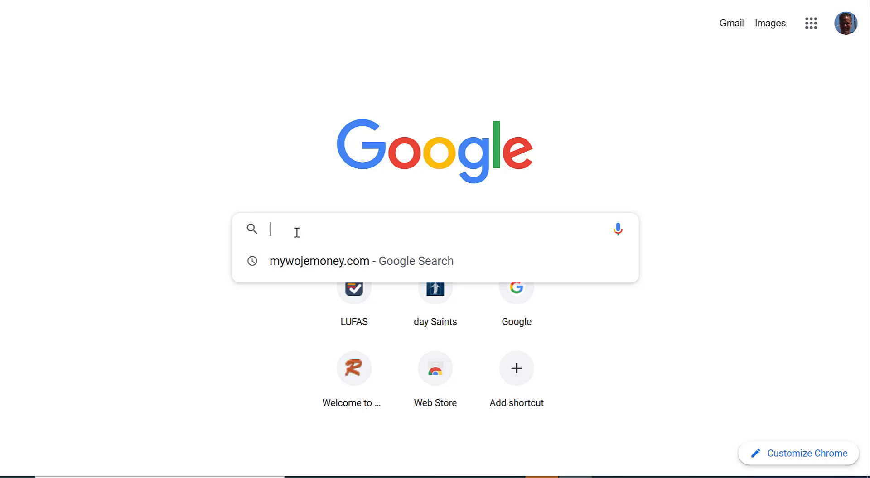
{"action": "type", "text": "macu"}
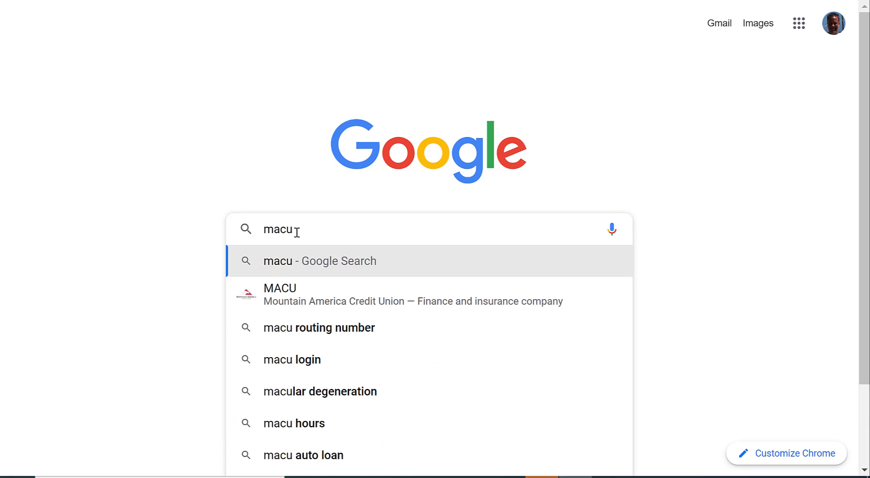
{"action": "left_click", "coordinate": [301, 329]}
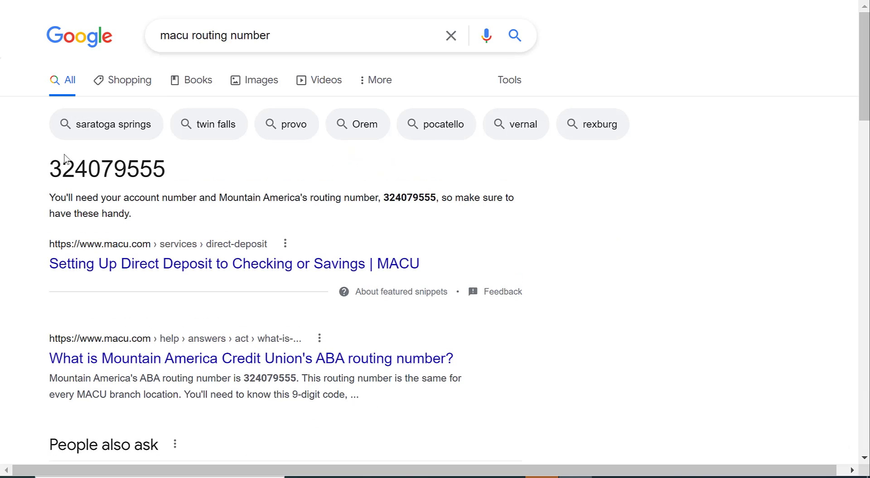
{"action": "left_click_drag", "start_coordinate": [54, 170], "coordinate": [169, 169]}
{"action": "key", "text": "ctrl+c"}
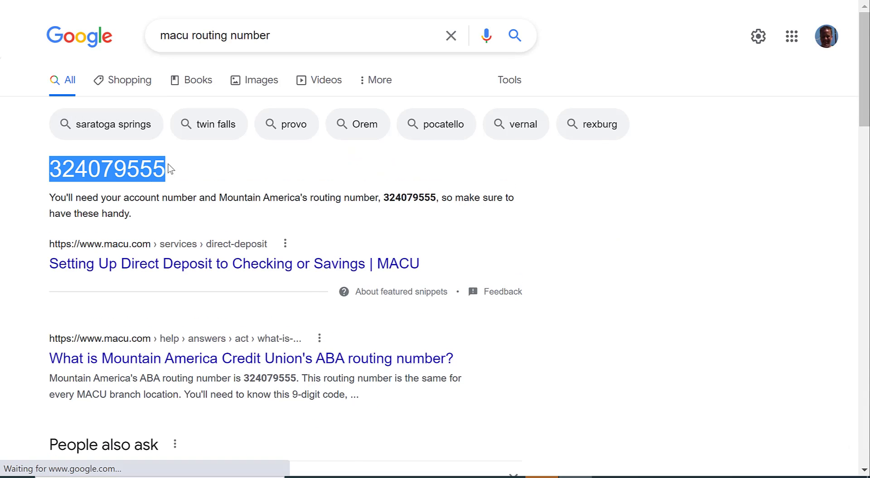
{"action": "key", "text": "alt+Tab"}
{"action": "key", "text": "ctrl+v"}
Enter the bank account number and save the banking details with Next Step.
{"action": "scroll", "coordinate": [281, 271], "scroll_direction": "down", "scroll_amount": 5}
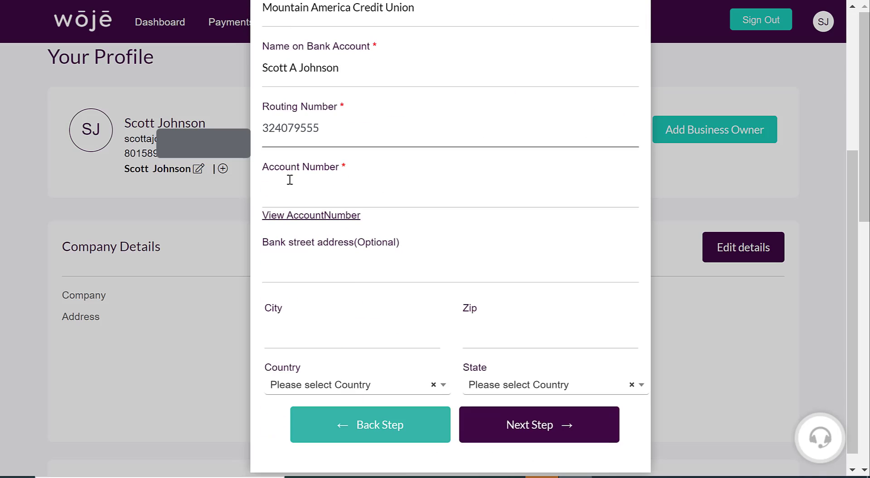
{"action": "left_click", "coordinate": [273, 196]}
{"action": "type", "text": "1234567"}
{"action": "left_click_drag", "start_coordinate": [312, 190], "coordinate": [255, 193]}
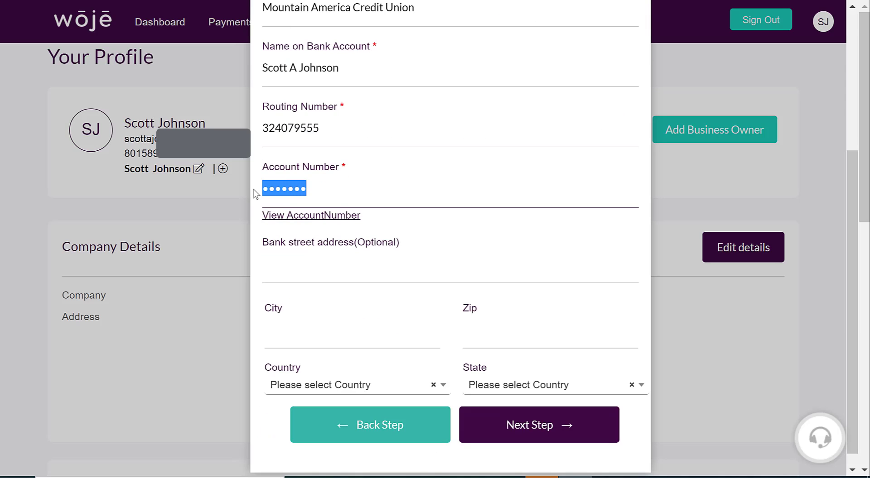
{"action": "key", "text": "BackSpace"}
{"action": "type", "text": "1234567"}
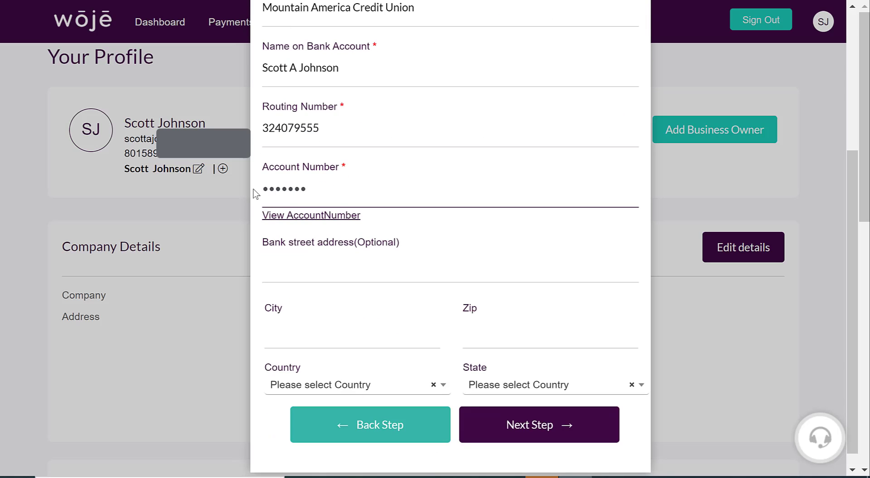
{"action": "left_click", "coordinate": [288, 277]}
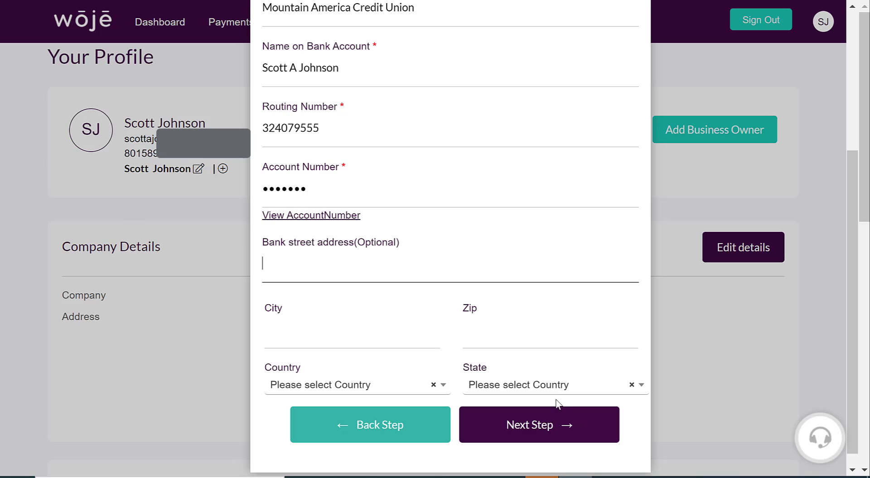
{"action": "left_click", "coordinate": [520, 423]}
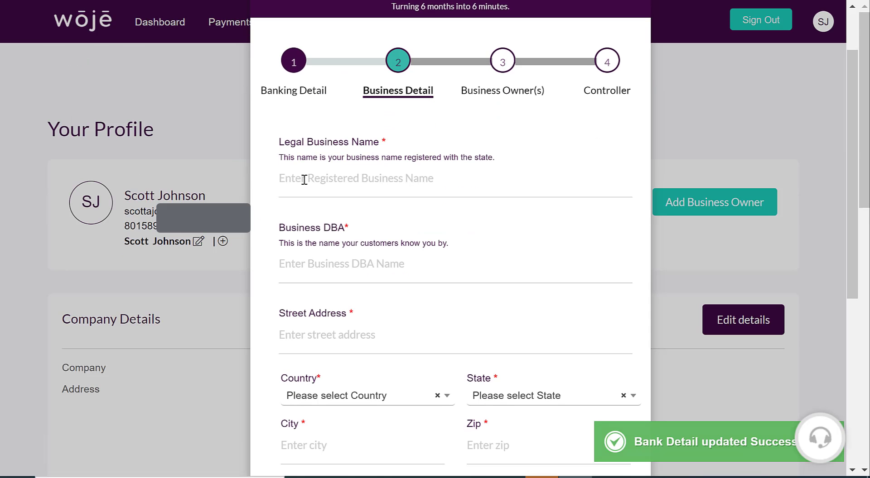
Enter the legal business name and street address, and set the country to United States.
{"action": "left_click", "coordinate": [303, 179]}
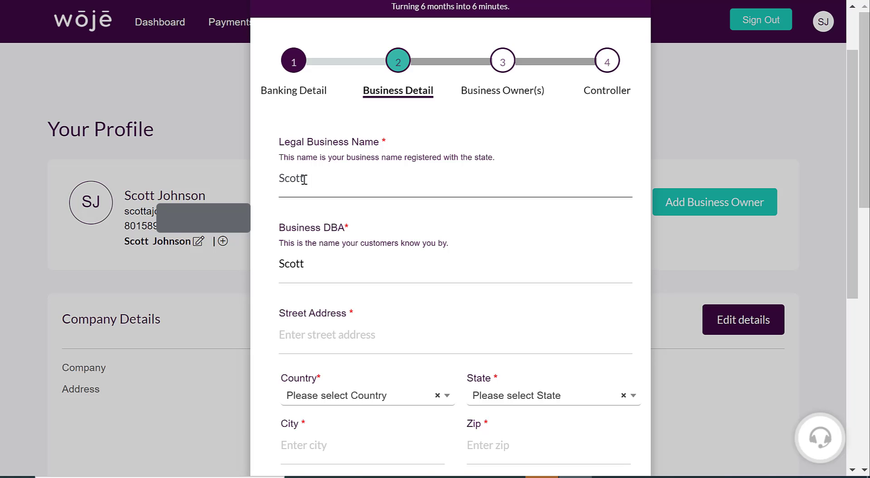
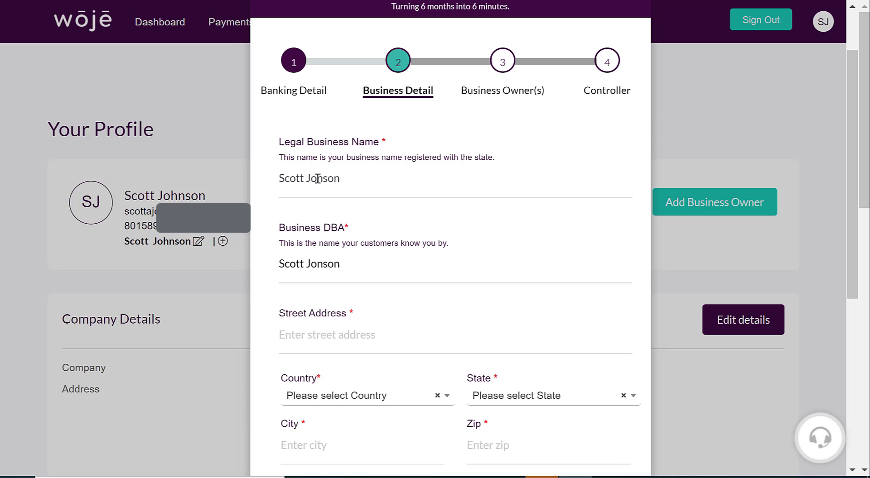
{"action": "left_click", "coordinate": [317, 179]}
{"action": "type", "text": "h"}
{"action": "left_click", "coordinate": [313, 337]}
{"action": "type", "text": "24"}
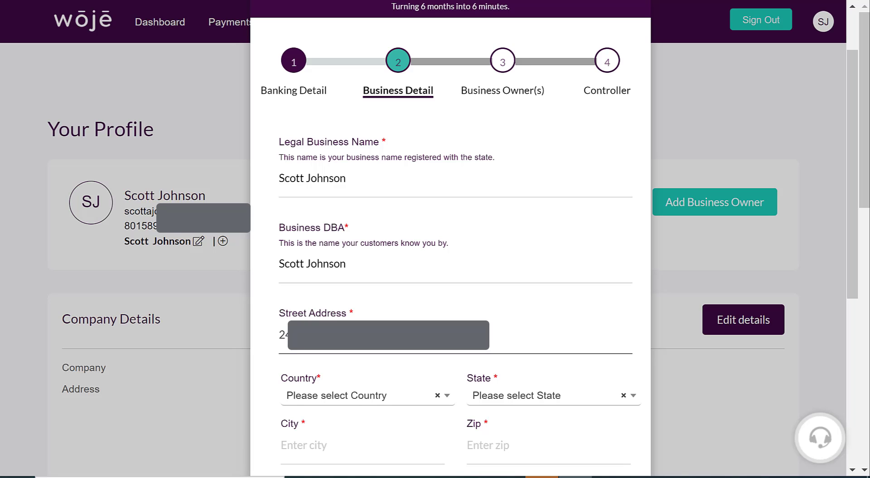
{"action": "scroll", "coordinate": [324, 358], "scroll_direction": "down", "scroll_amount": 3}
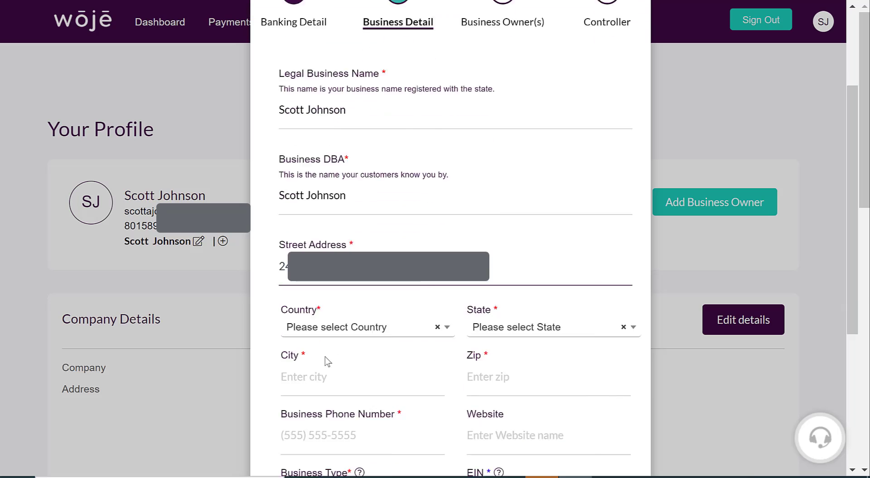
{"action": "left_click", "coordinate": [341, 257]}
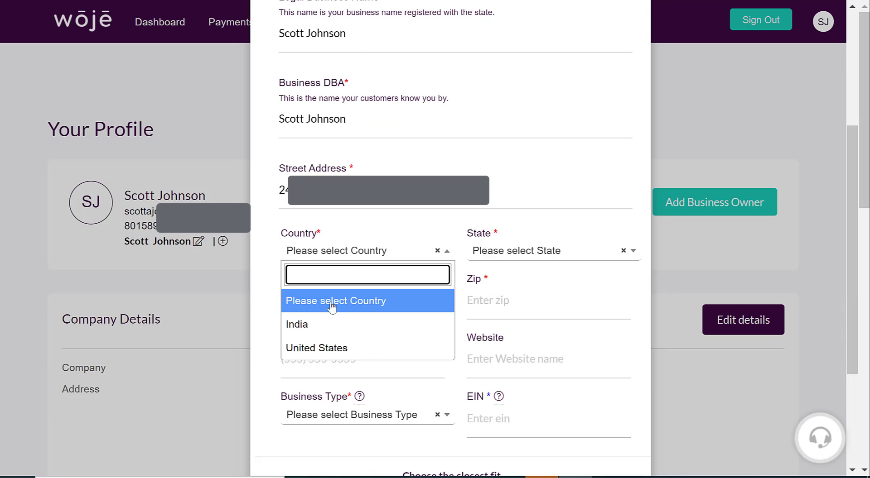
{"action": "left_click", "coordinate": [330, 347]}
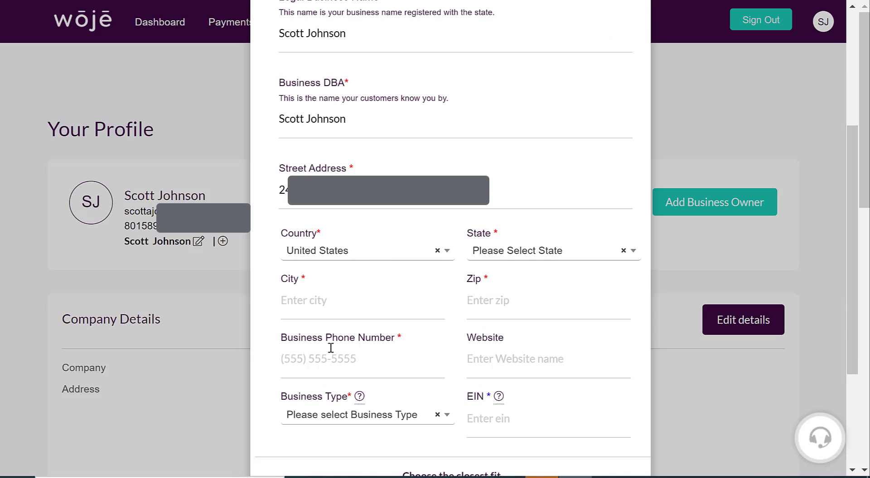
Set state Utah, city Saratoga Springs, the zip code and the business phone number.
{"action": "left_click", "coordinate": [601, 251]}
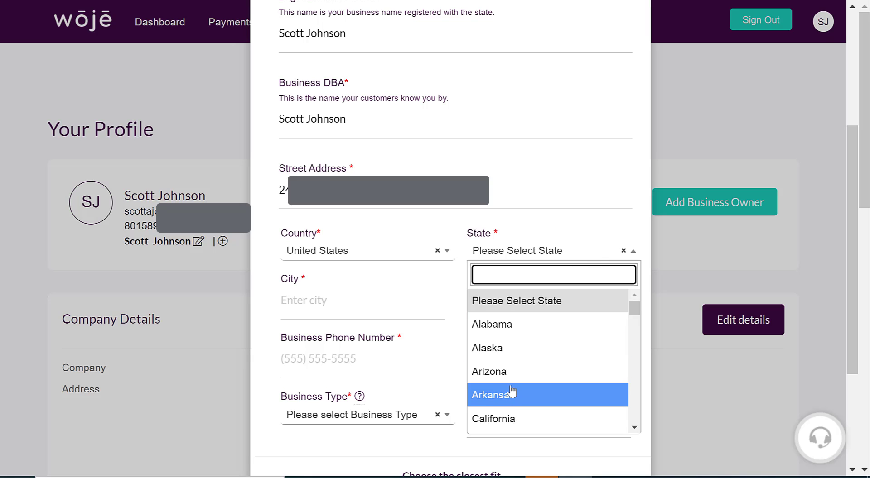
{"action": "scroll", "coordinate": [512, 390], "scroll_direction": "down", "scroll_amount": 6}
{"action": "scroll", "coordinate": [513, 388], "scroll_direction": "down", "scroll_amount": 10}
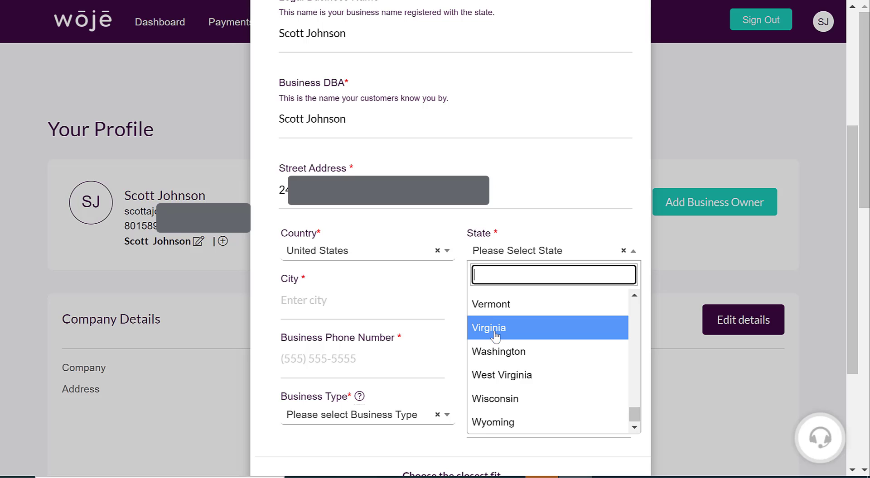
{"action": "scroll", "coordinate": [495, 329], "scroll_direction": "up", "scroll_amount": 3}
{"action": "left_click", "coordinate": [490, 354]}
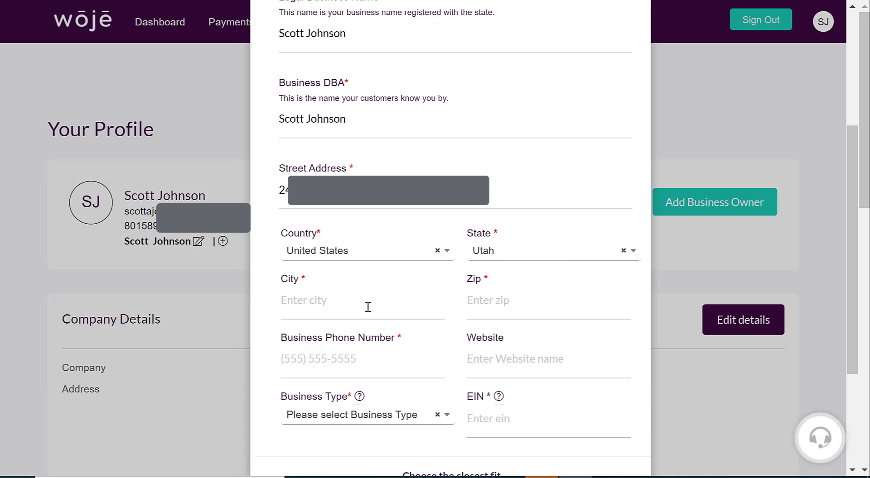
{"action": "left_click", "coordinate": [333, 306]}
{"action": "type", "text": "Saratoga Springs"}
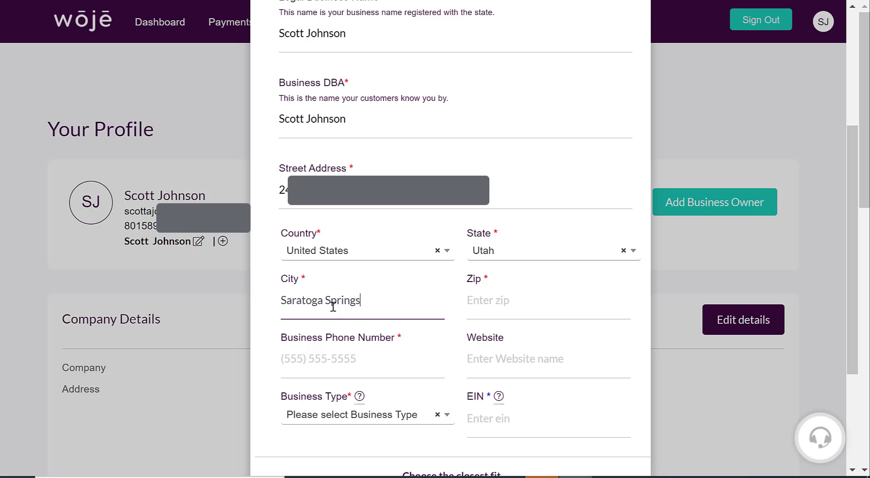
{"action": "left_click", "coordinate": [503, 299]}
{"action": "type", "text": "84045"}
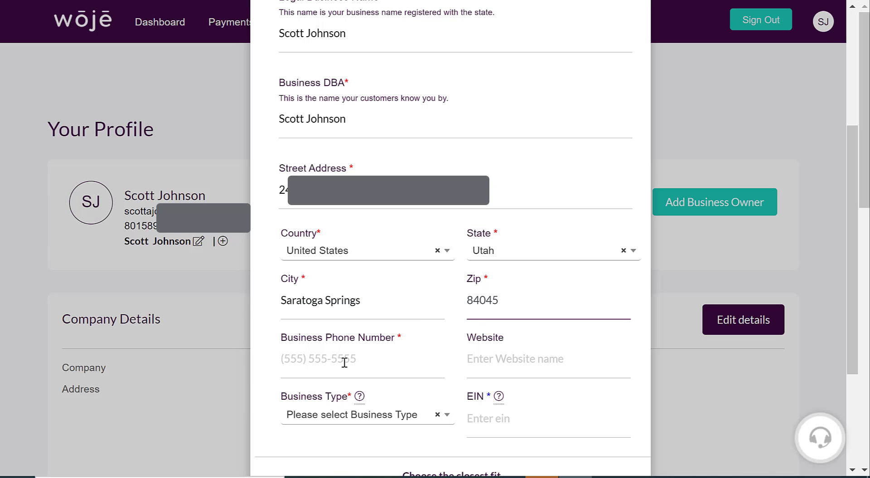
{"action": "left_click", "coordinate": [344, 362]}
{"action": "type", "text": "801"}
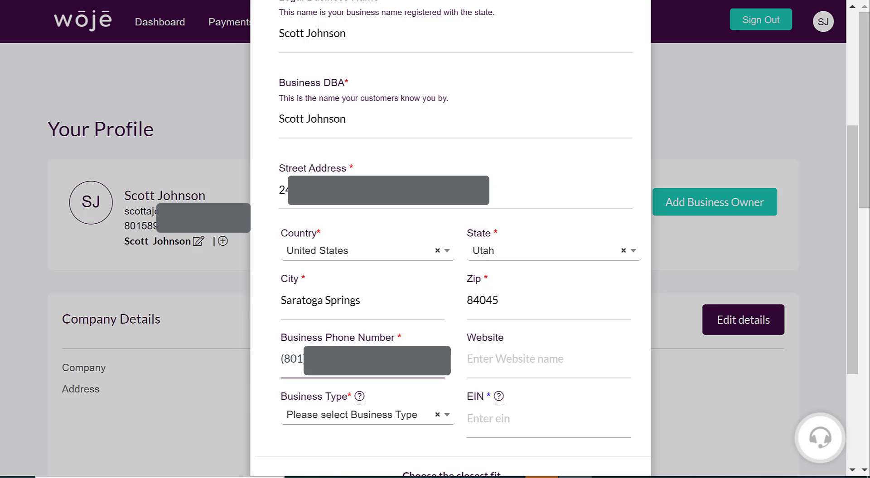
{"action": "left_click", "coordinate": [481, 362]}
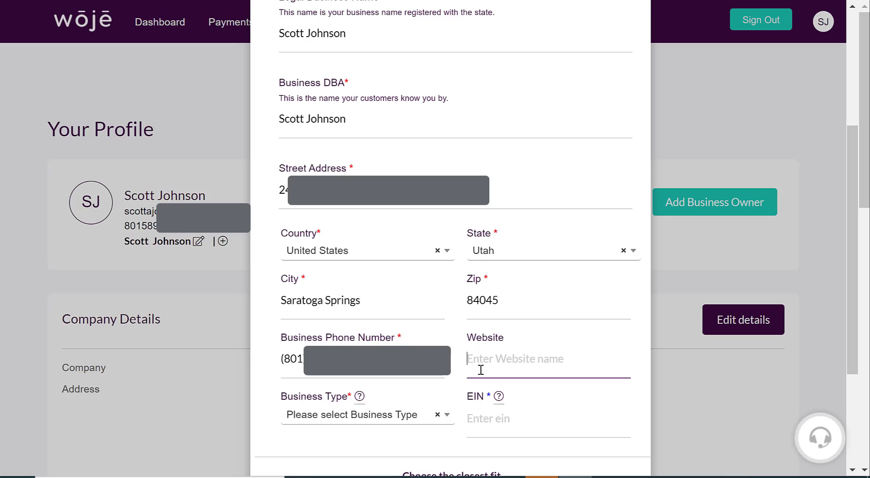
Choose Sole proprietorships as the business type and enter the business EIN.
{"action": "scroll", "coordinate": [481, 370], "scroll_direction": "down", "scroll_amount": 3}
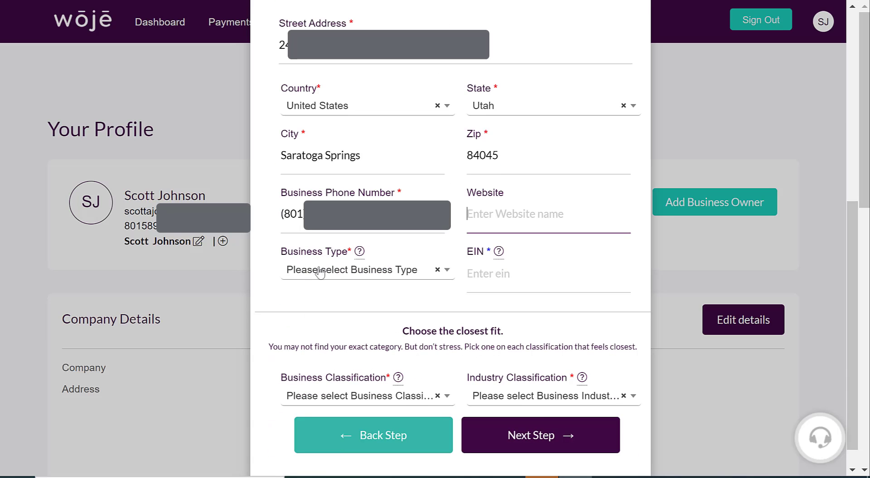
{"action": "left_click", "coordinate": [333, 271]}
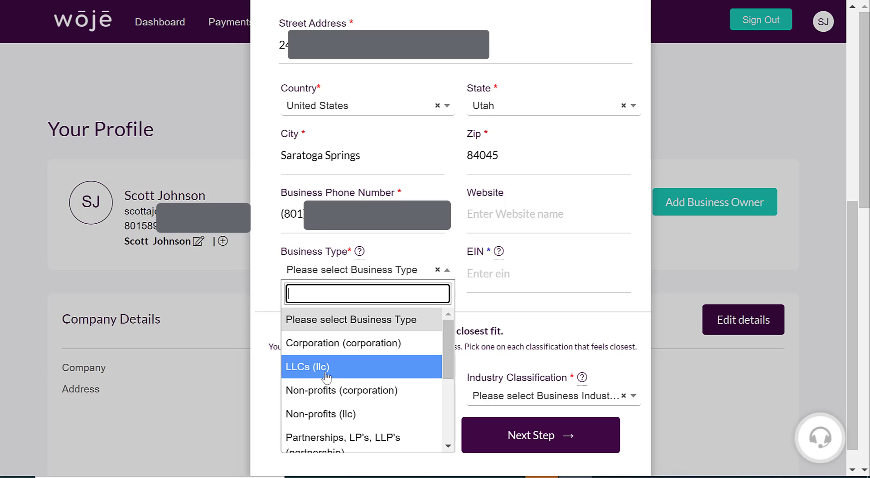
{"action": "scroll", "coordinate": [325, 410], "scroll_direction": "down", "scroll_amount": 3}
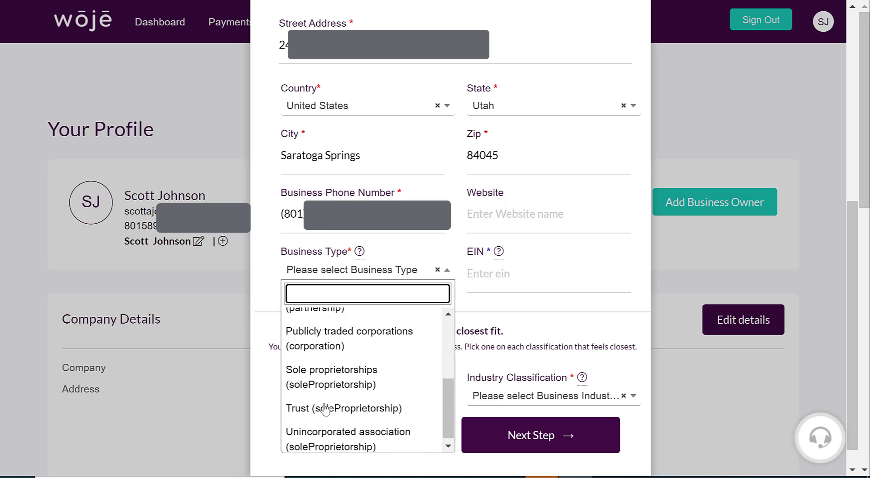
{"action": "left_click", "coordinate": [336, 380]}
{"action": "left_click", "coordinate": [478, 278]}
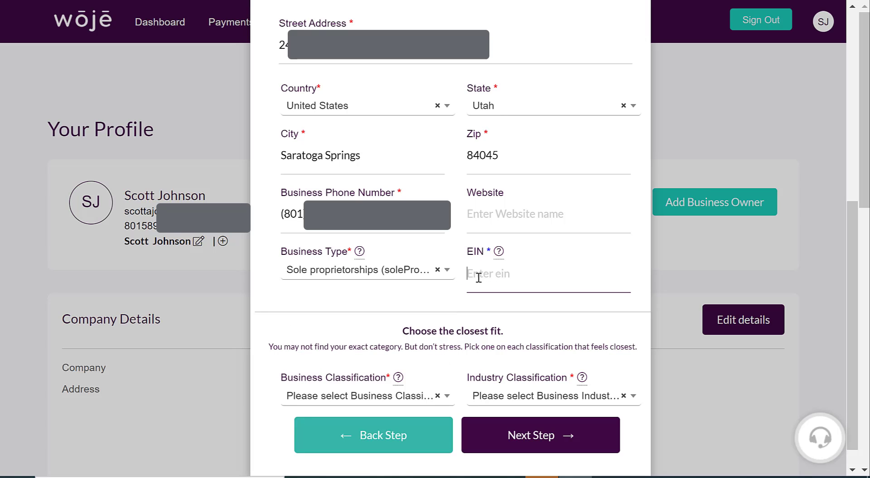
{"action": "type", "text": "54"}
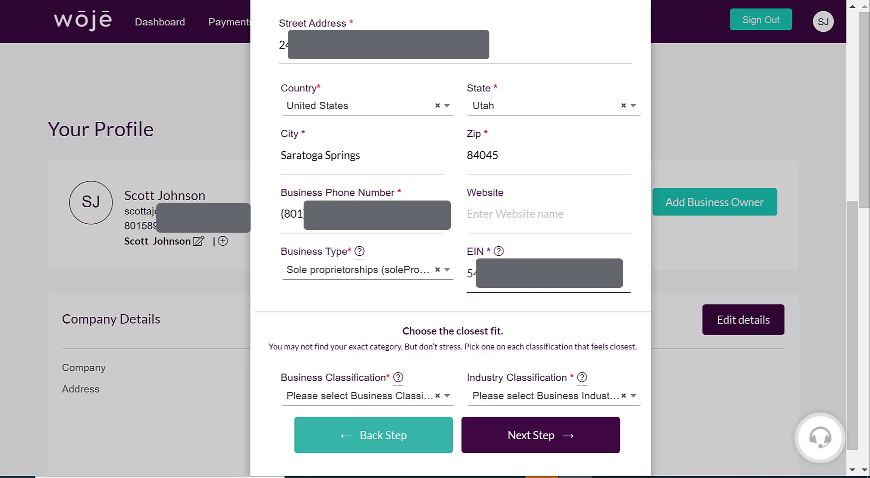
{"action": "scroll", "coordinate": [357, 344], "scroll_direction": "down", "scroll_amount": 1}
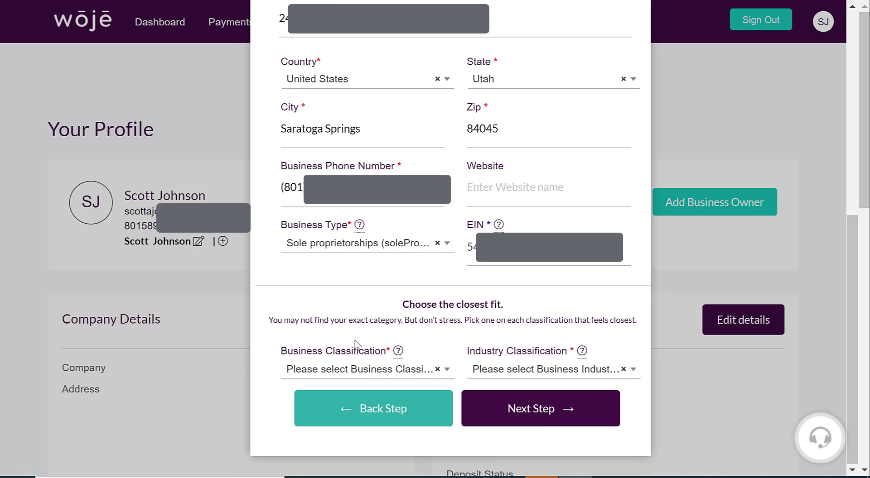
Set the Business Classification to Arts, crafts, and collectibles.
{"action": "left_click", "coordinate": [413, 374]}
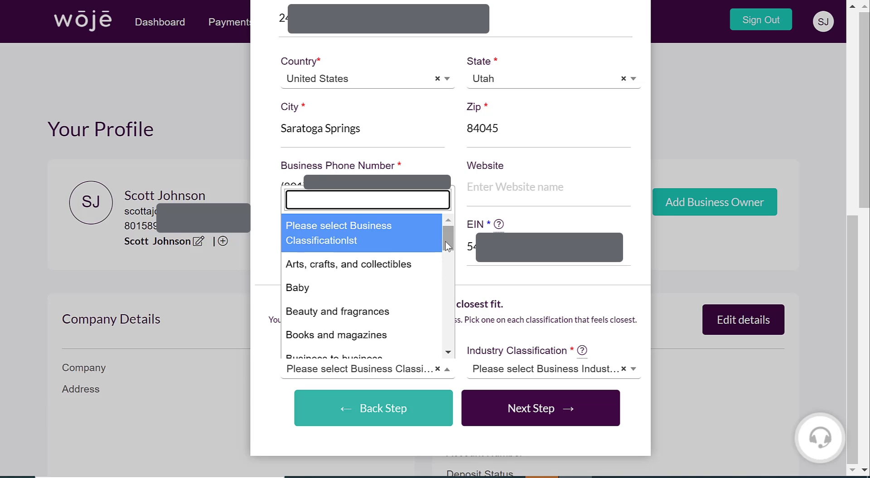
{"action": "left_click_drag", "start_coordinate": [447, 246], "coordinate": [447, 251]}
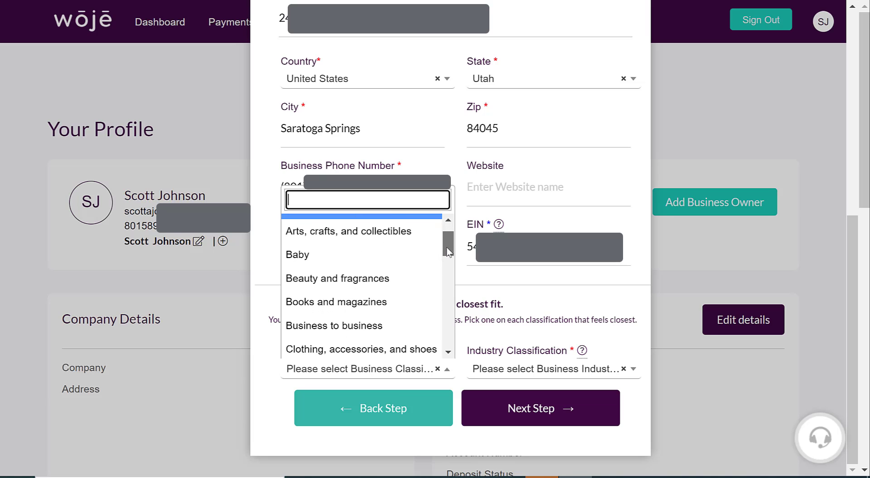
{"action": "left_click", "coordinate": [375, 232]}
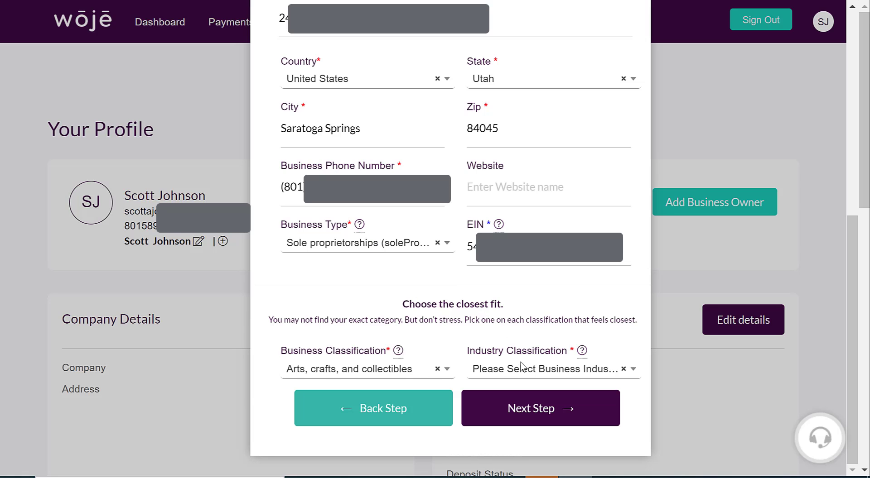
Set the Industry Classification to Art dealers and galleries and save the business details.
{"action": "left_click", "coordinate": [632, 372]}
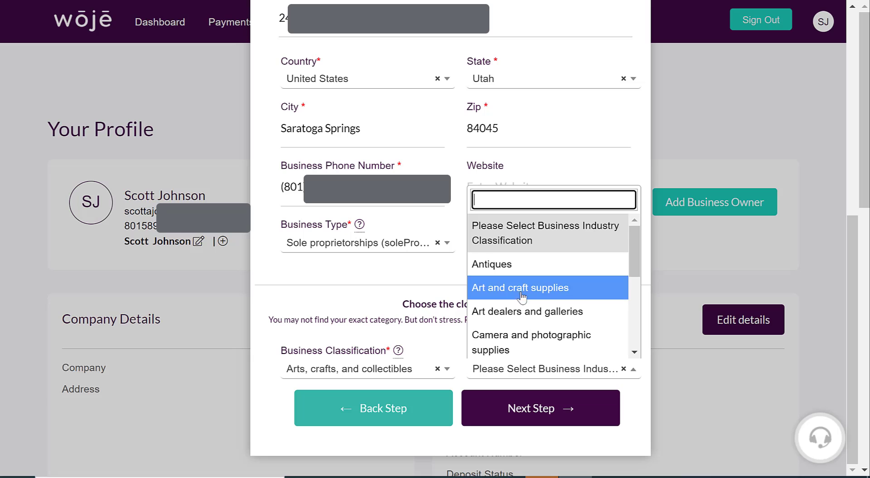
{"action": "scroll", "coordinate": [524, 314], "scroll_direction": "down", "scroll_amount": 4}
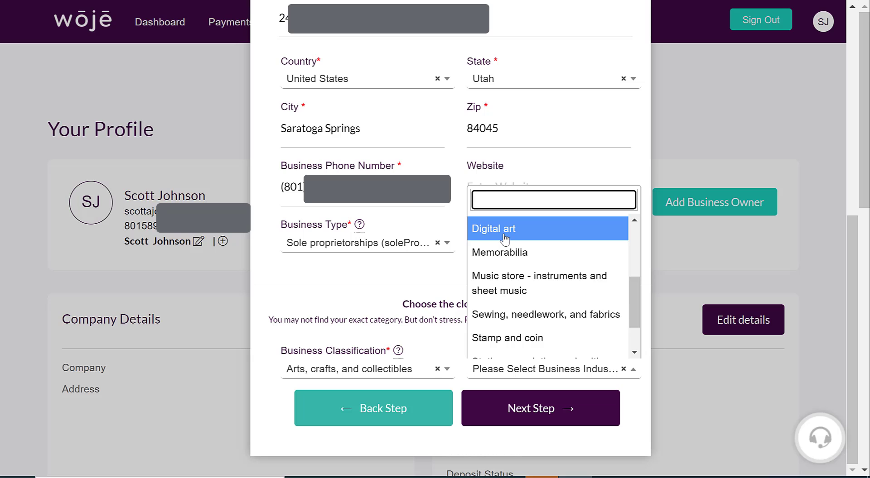
{"action": "scroll", "coordinate": [549, 301], "scroll_direction": "down", "scroll_amount": 2}
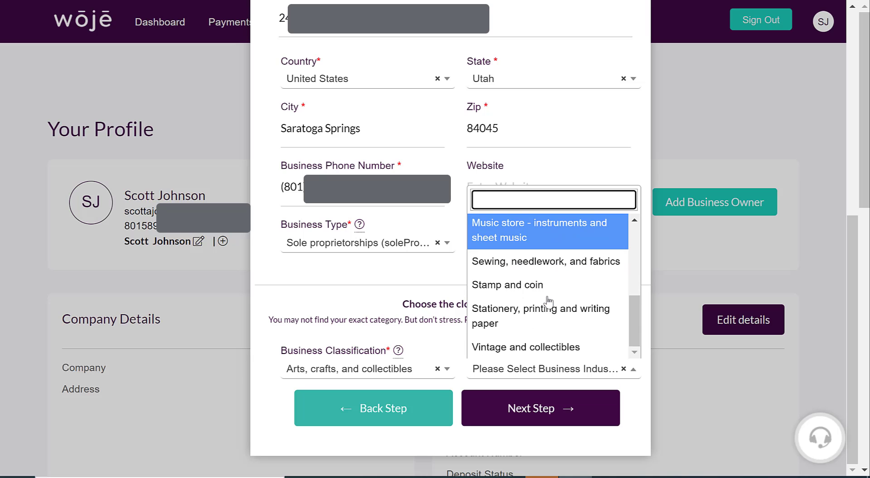
{"action": "scroll", "coordinate": [548, 324], "scroll_direction": "up", "scroll_amount": 5}
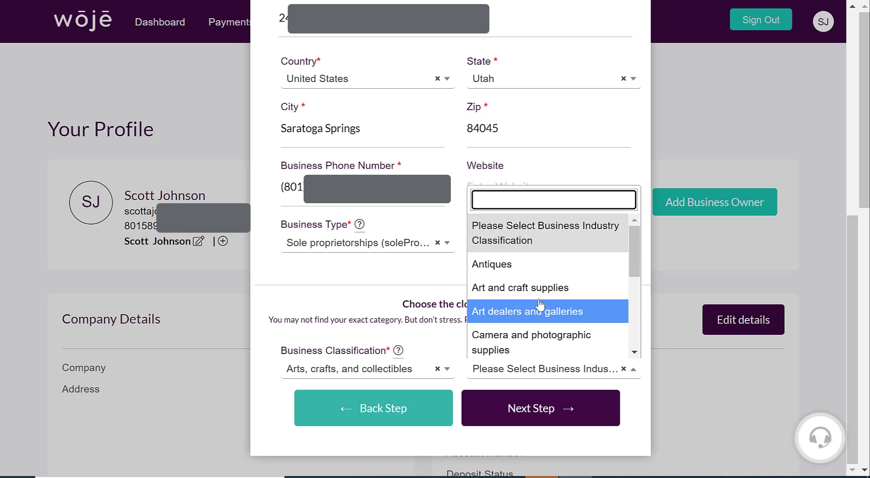
{"action": "left_click", "coordinate": [504, 313]}
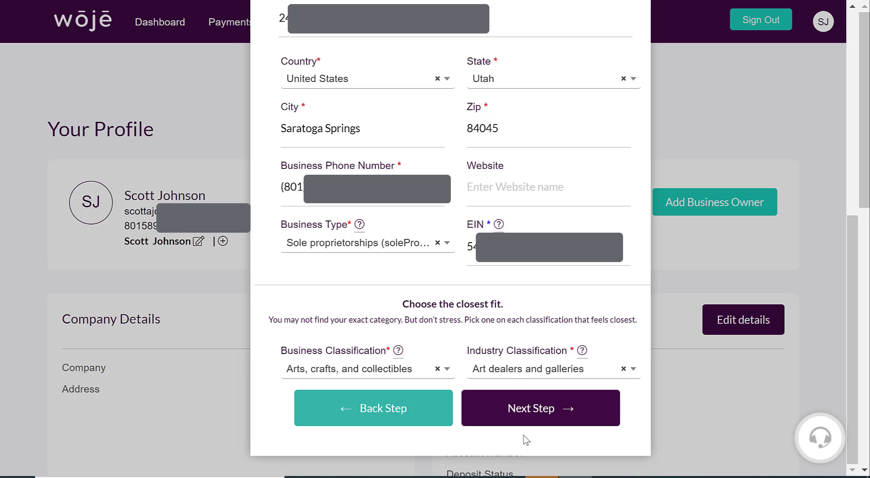
{"action": "left_click", "coordinate": [523, 418]}
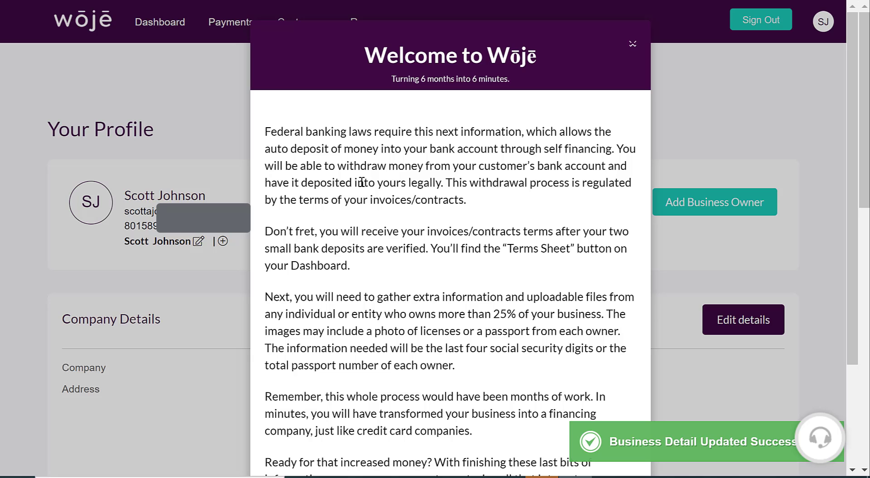
Continue to the owner step and enter the owner's first name, last name and date of birth.
{"action": "scroll", "coordinate": [361, 183], "scroll_direction": "down", "scroll_amount": 6}
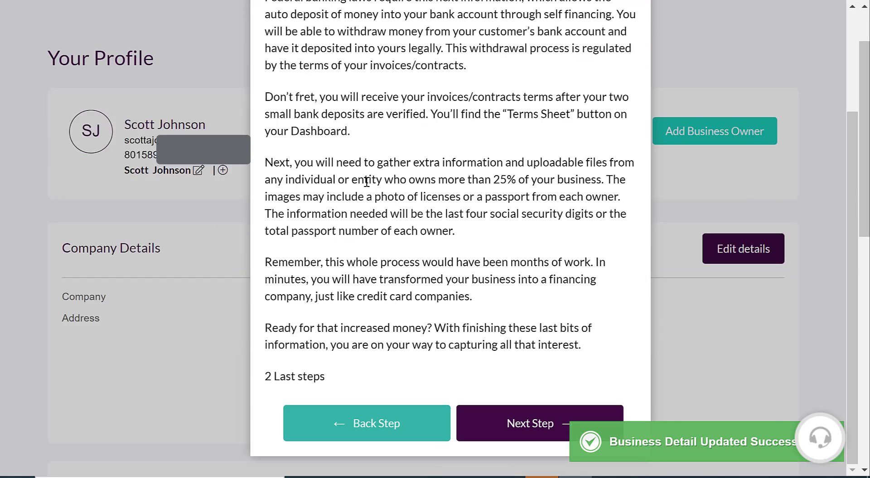
{"action": "left_click", "coordinate": [513, 426]}
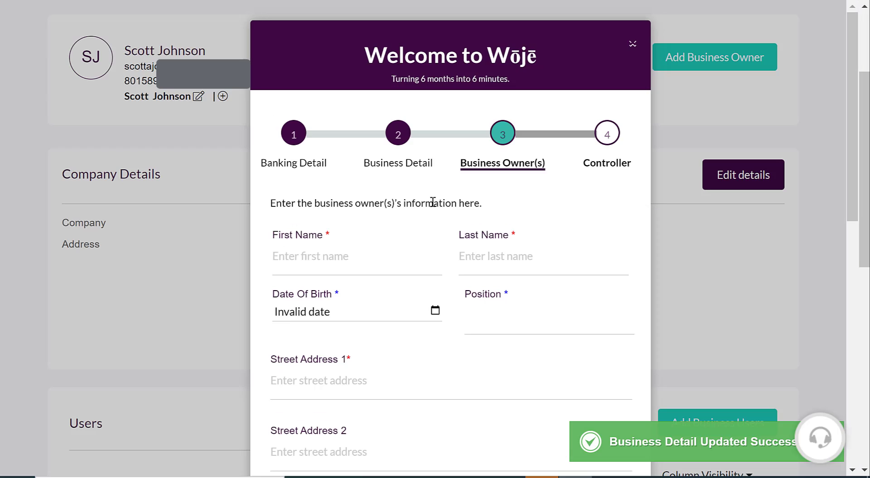
{"action": "left_click", "coordinate": [284, 258]}
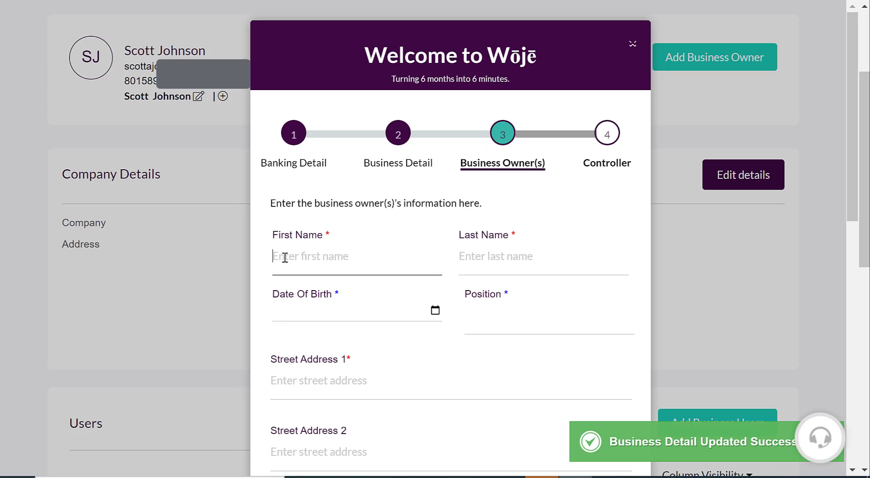
{"action": "left_click", "coordinate": [472, 256]}
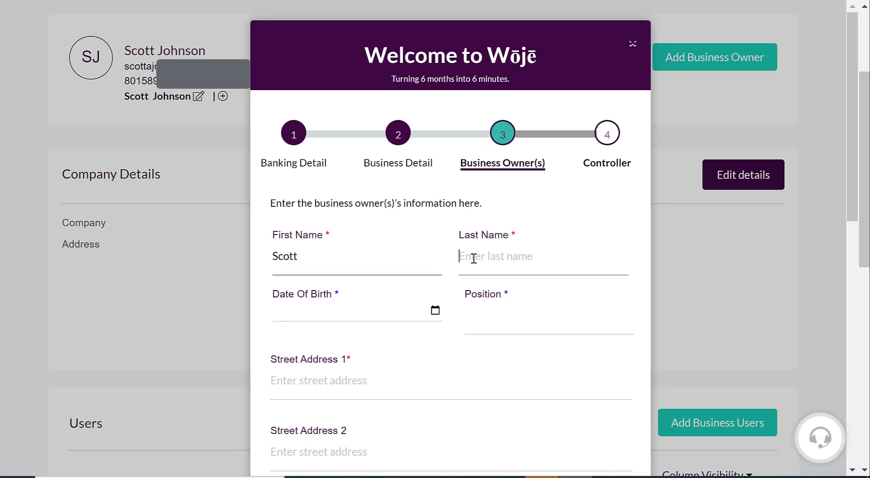
{"action": "scroll", "coordinate": [392, 287], "scroll_direction": "down", "scroll_amount": 3}
{"action": "left_click", "coordinate": [435, 166]}
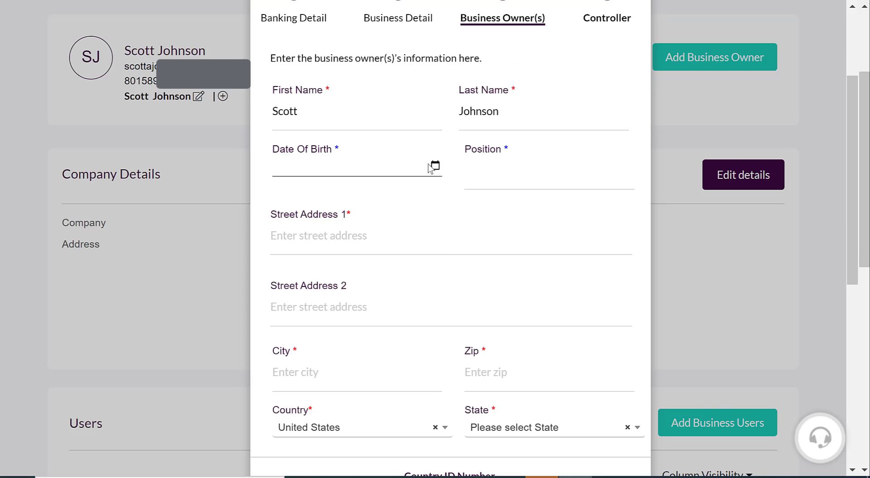
{"action": "left_click", "coordinate": [339, 195]}
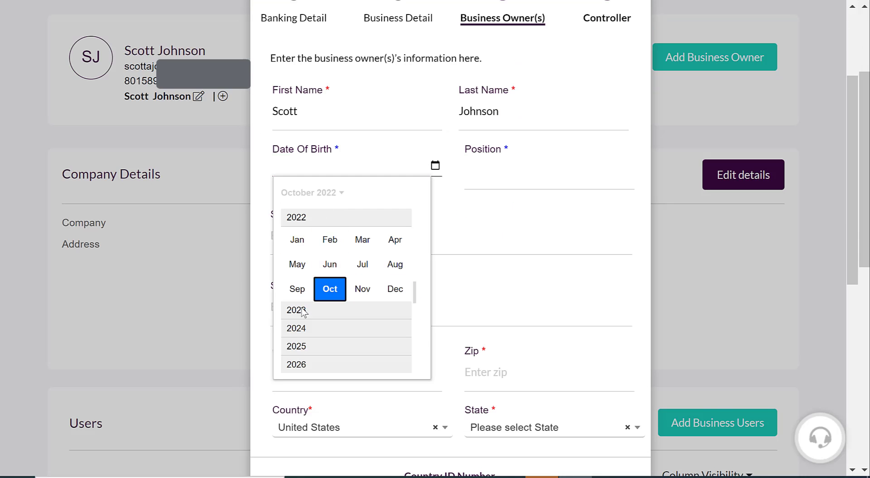
{"action": "scroll", "coordinate": [354, 258], "scroll_direction": "up", "scroll_amount": 15}
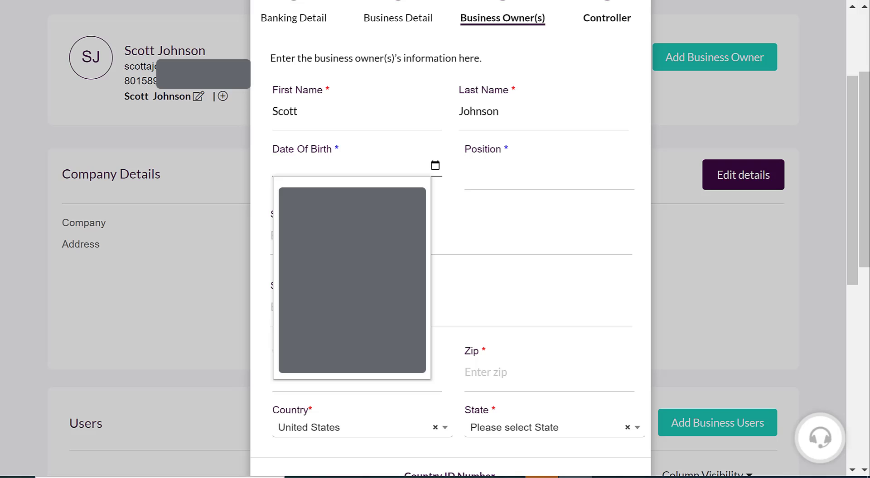
{"action": "left_click", "coordinate": [410, 301]}
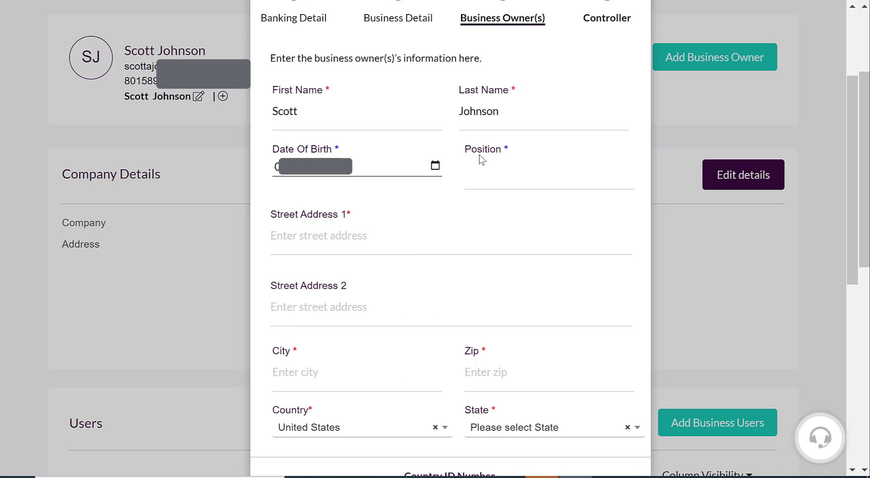
Enter Owner as the position and fill the owner's home address from autofill, keeping United States.
{"action": "left_click", "coordinate": [488, 179]}
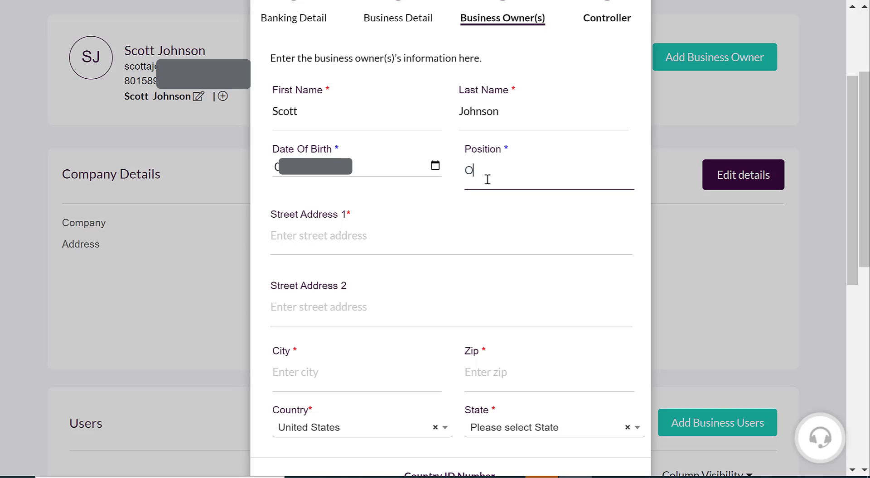
{"action": "type", "text": "Owner"}
{"action": "left_click", "coordinate": [289, 241]}
{"action": "left_click", "coordinate": [365, 277]}
{"action": "left_click", "coordinate": [306, 376]}
{"action": "left_click", "coordinate": [365, 414]}
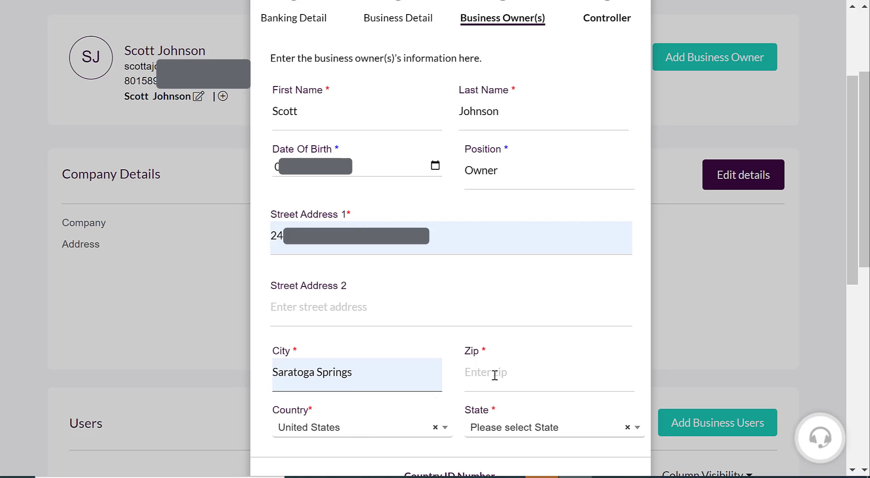
{"action": "left_click", "coordinate": [495, 376]}
{"action": "left_click", "coordinate": [558, 414]}
{"action": "scroll", "coordinate": [366, 255], "scroll_direction": "down", "scroll_amount": 4}
{"action": "left_click", "coordinate": [374, 211]}
Choose Utah as the state and enter the last four SSN digits.
{"action": "left_click", "coordinate": [320, 309]}
{"action": "left_click", "coordinate": [521, 210]}
{"action": "scroll", "coordinate": [524, 363], "scroll_direction": "down", "scroll_amount": 20}
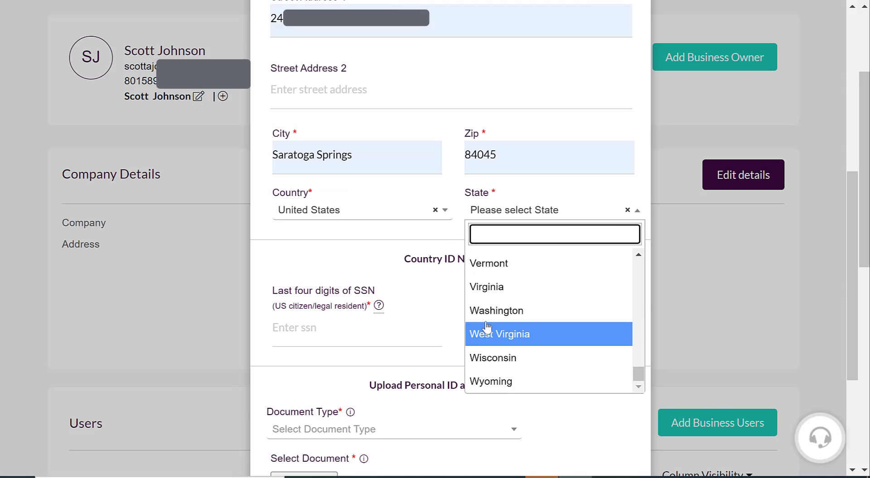
{"action": "scroll", "coordinate": [486, 322], "scroll_direction": "up", "scroll_amount": 1}
{"action": "left_click", "coordinate": [485, 315]}
{"action": "left_click", "coordinate": [293, 332]}
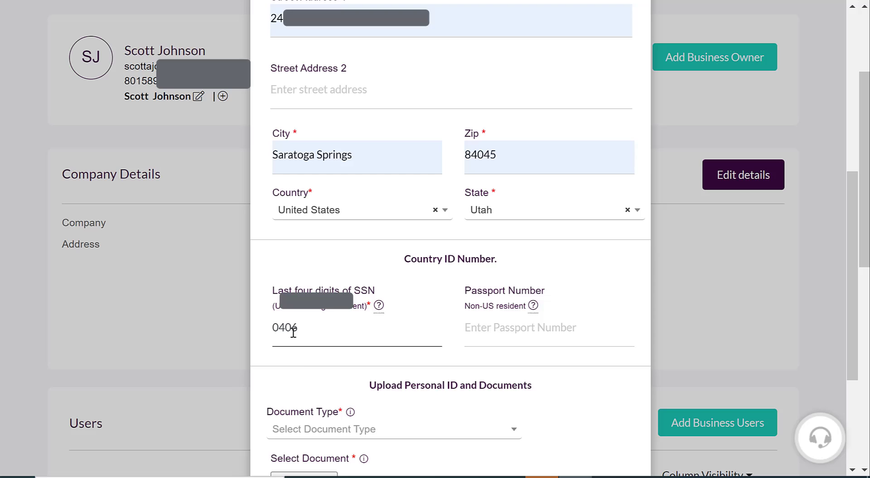
{"action": "scroll", "coordinate": [293, 333], "scroll_direction": "down", "scroll_amount": 3}
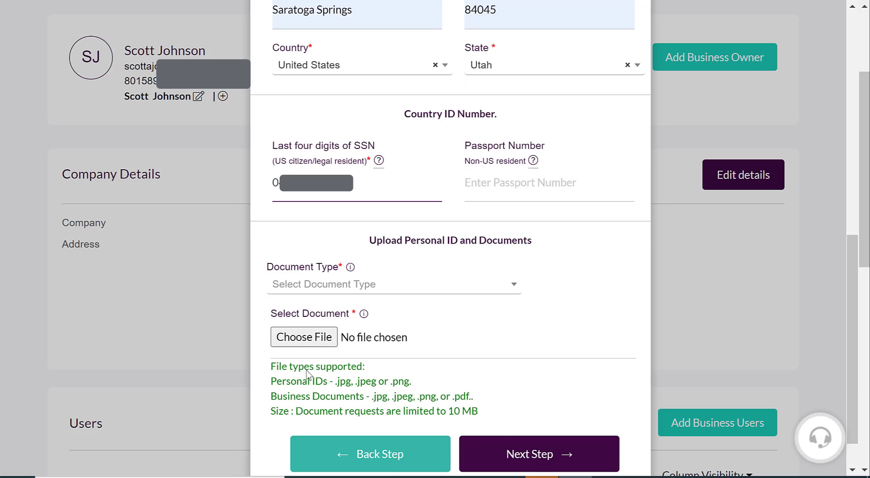
Set the ID document type to License and attach the owner's PDF from Downloads.
{"action": "left_click", "coordinate": [377, 285]}
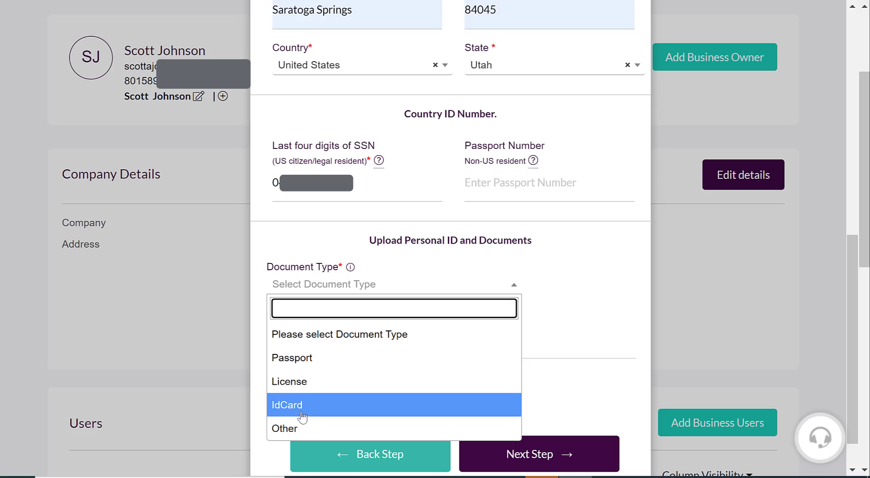
{"action": "left_click", "coordinate": [295, 383]}
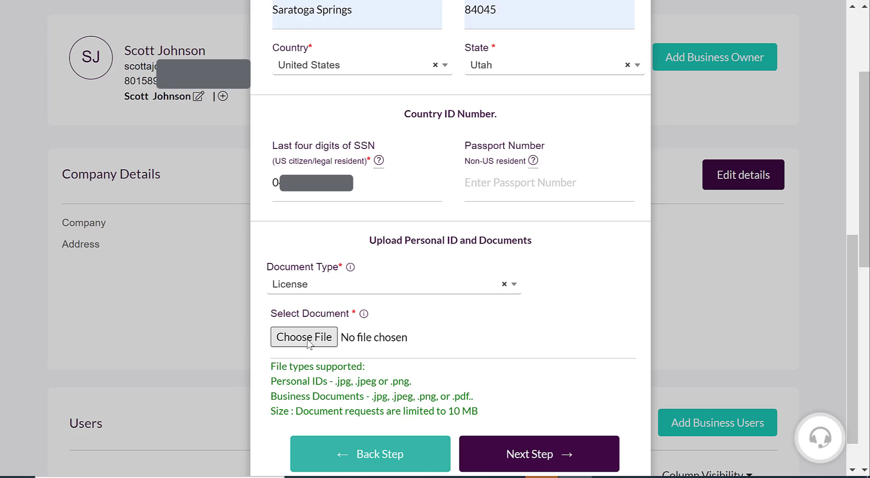
{"action": "left_click", "coordinate": [324, 340]}
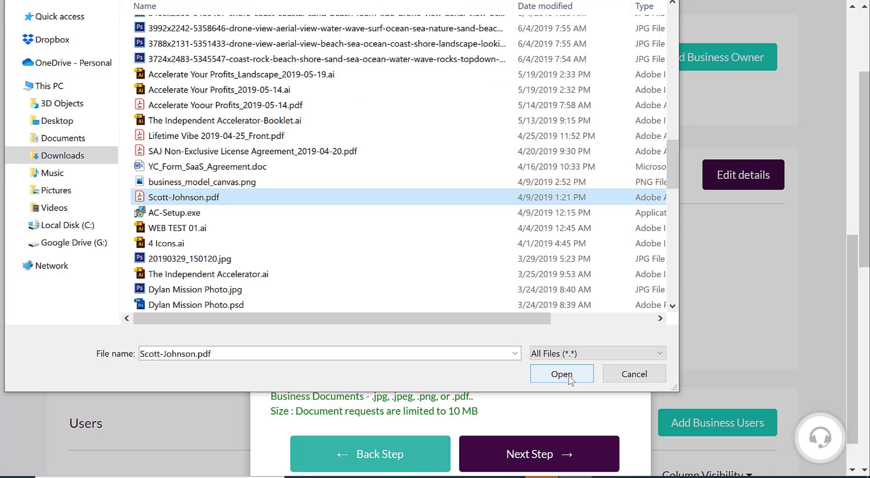
{"action": "left_click", "coordinate": [569, 376]}
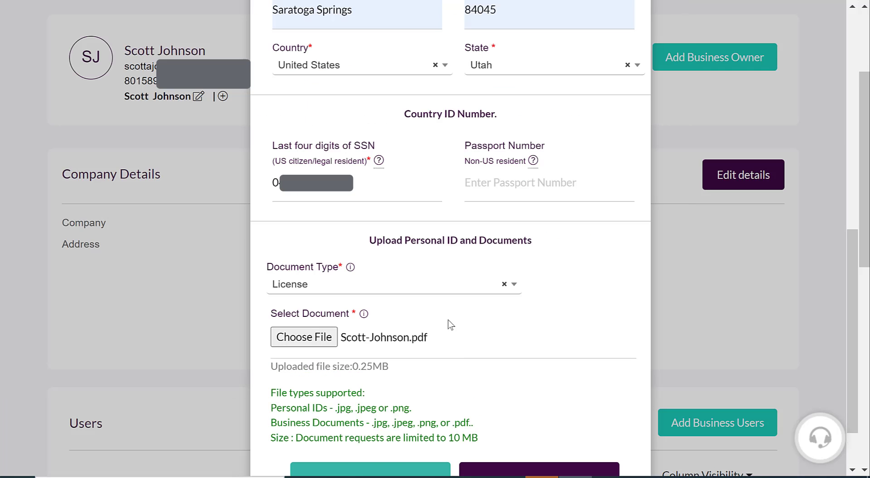
{"action": "scroll", "coordinate": [443, 358], "scroll_direction": "down", "scroll_amount": 2}
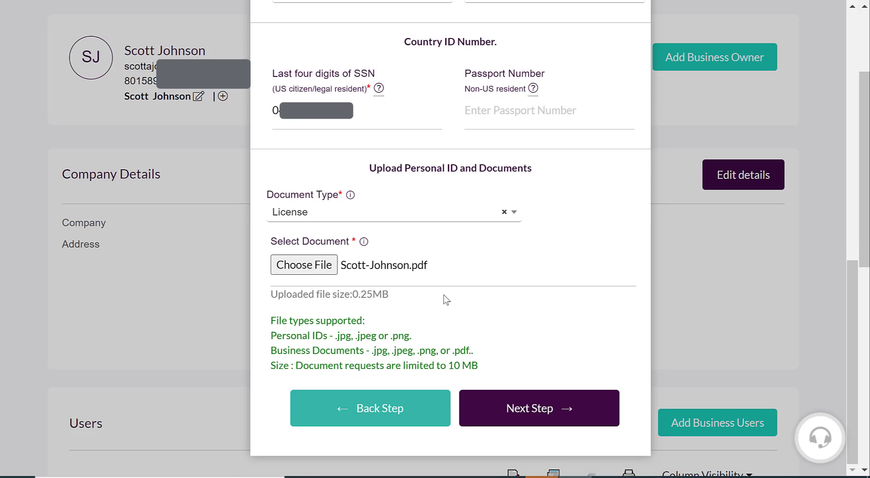
Save the owner details, dismiss the browser's save-address prompt, and submit with the owner as controller.
{"action": "left_click", "coordinate": [529, 413]}
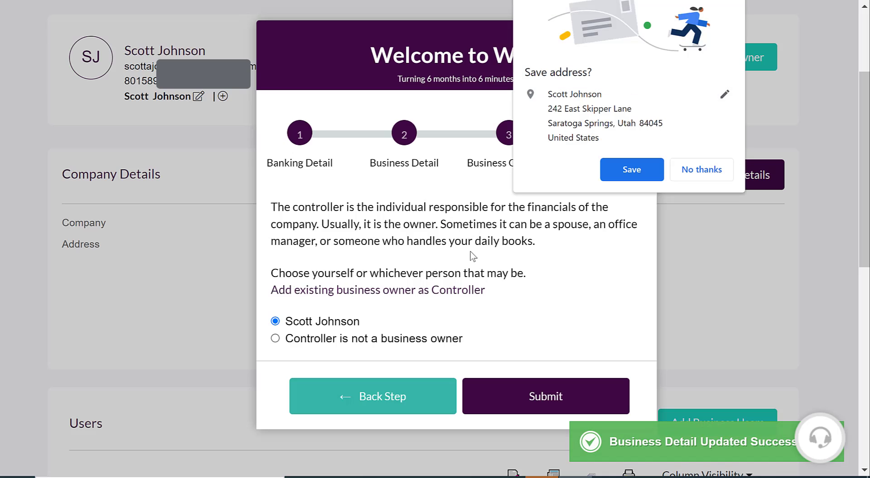
{"action": "left_click", "coordinate": [728, 4]}
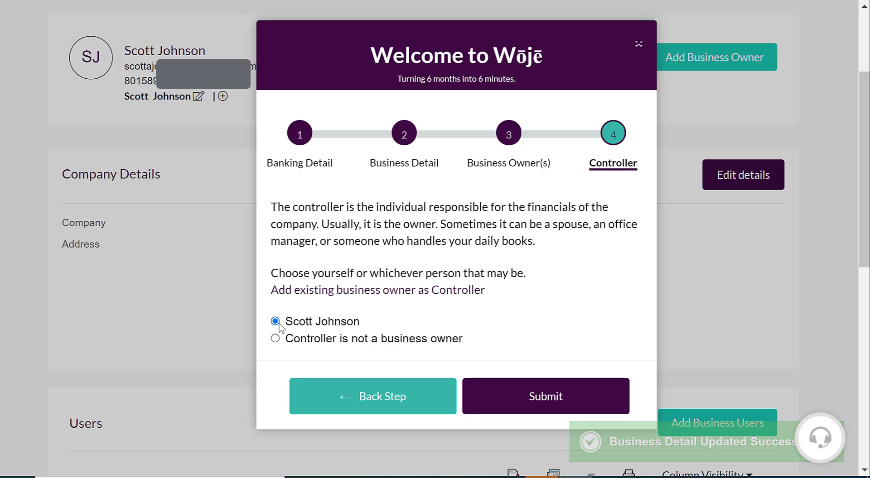
{"action": "left_click", "coordinate": [557, 404]}
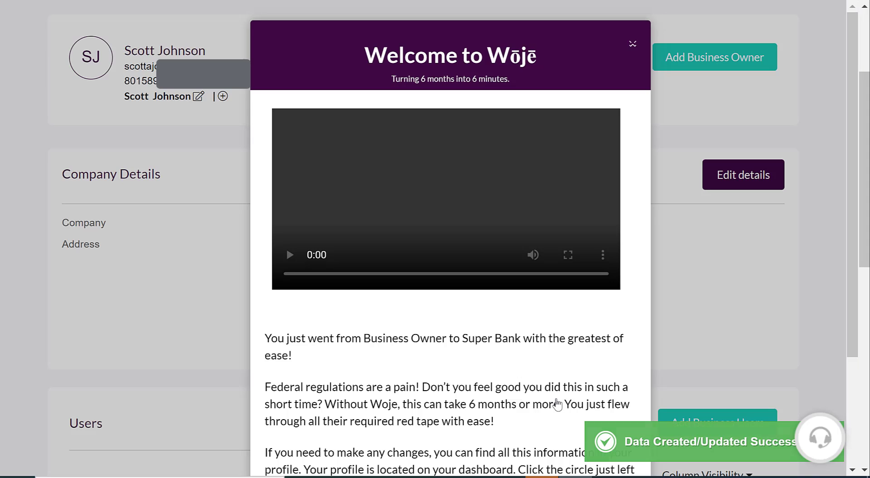
Play the welcome video and scroll down the welcome screen to reach the dashboard link.
{"action": "left_click", "coordinate": [431, 259]}
{"action": "scroll", "coordinate": [431, 318], "scroll_direction": "down", "scroll_amount": 3}
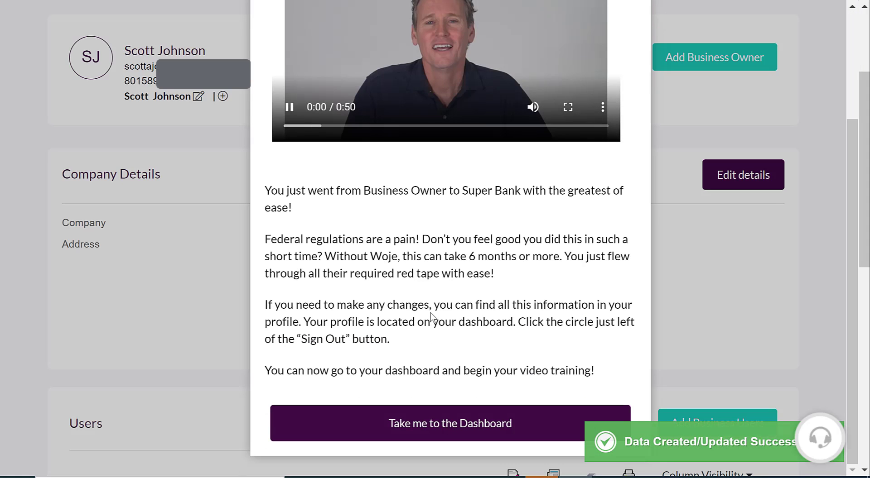
{"action": "scroll", "coordinate": [453, 403], "scroll_direction": "down", "scroll_amount": 3}
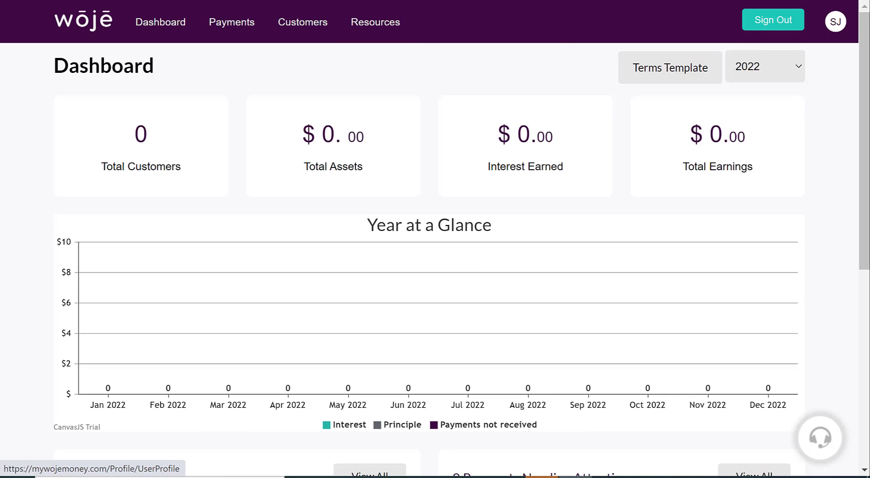
Open the profile's micro-deposit verification form and close it without confirming any deposit amounts.
{"action": "left_click", "coordinate": [834, 27]}
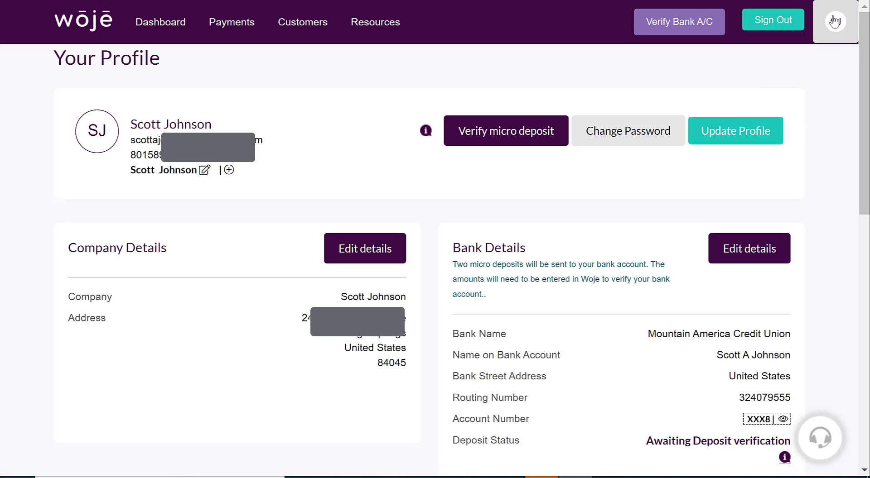
{"action": "left_click", "coordinate": [663, 24]}
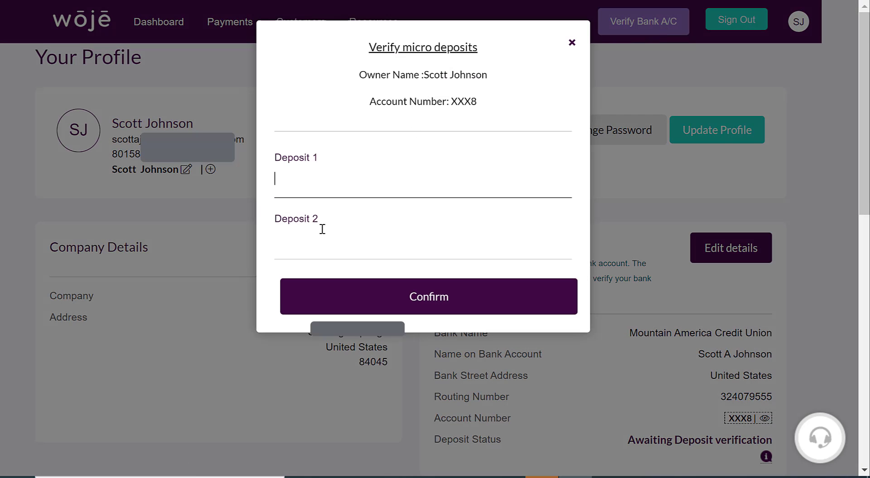
{"action": "left_click", "coordinate": [324, 239]}
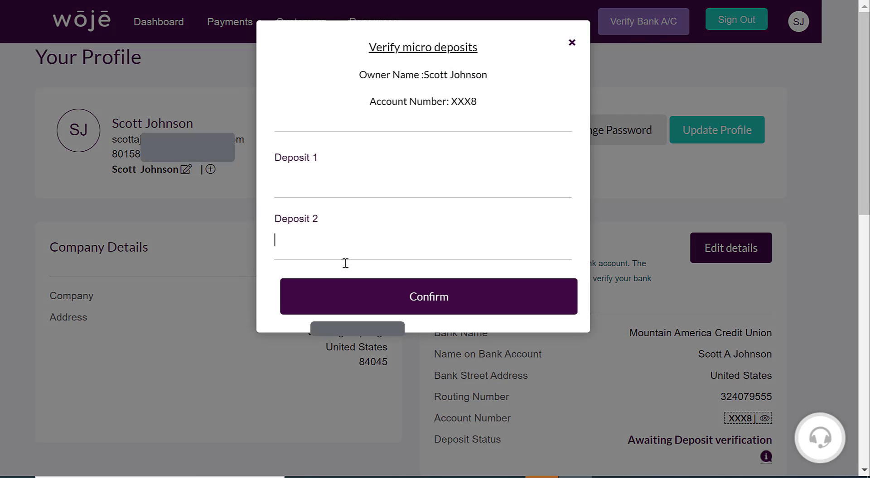
{"action": "left_click", "coordinate": [573, 43]}
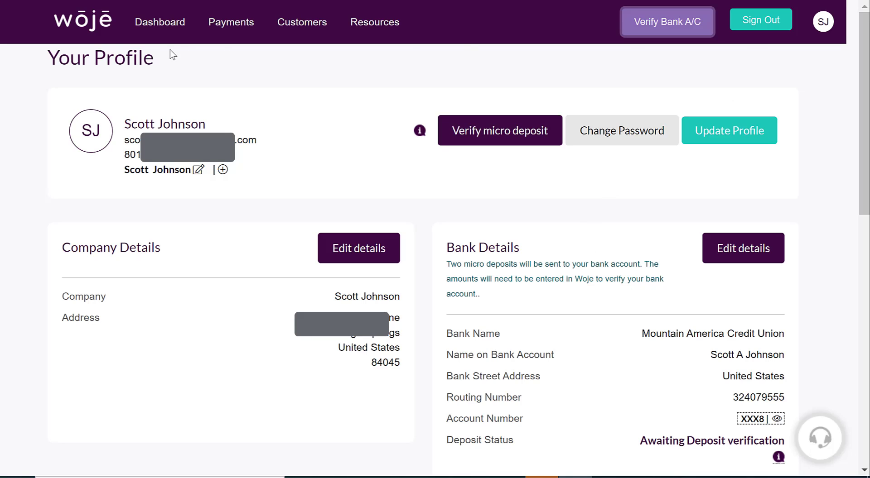
From the dashboard, open Terms Template, read the bank-verification Termsheet notice, and close it.
{"action": "left_click", "coordinate": [159, 27]}
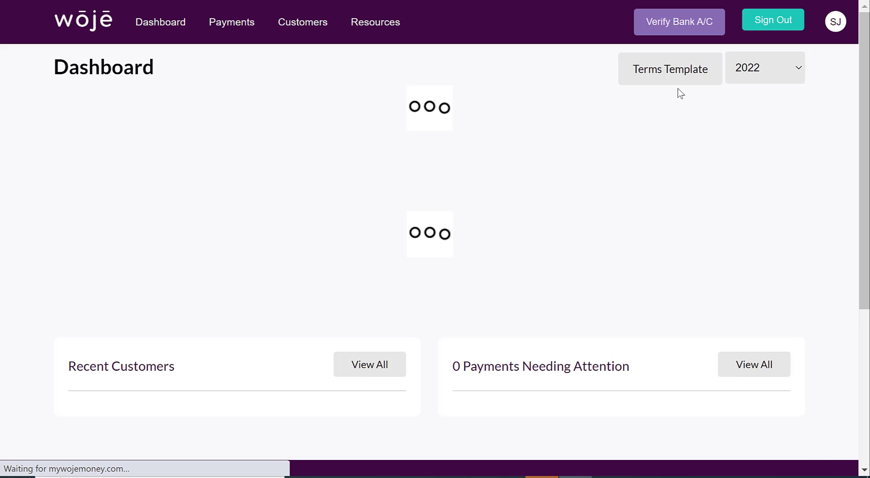
{"action": "left_click", "coordinate": [663, 74]}
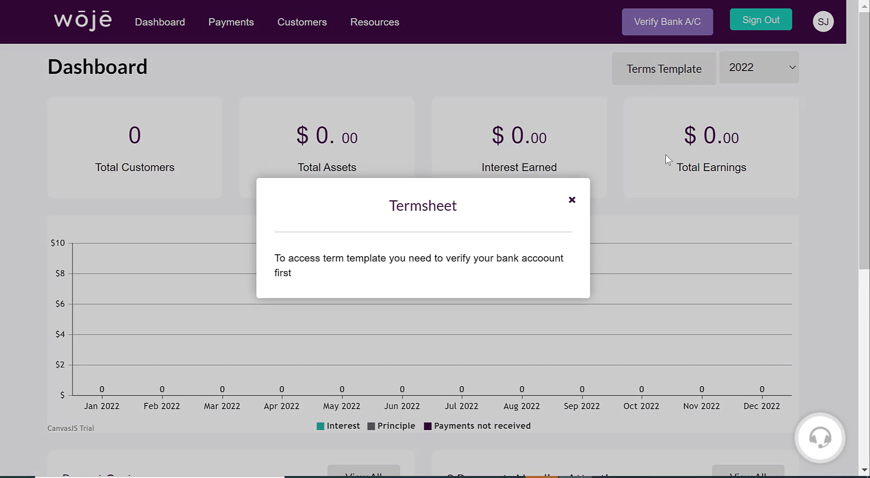
{"action": "triple_click", "coordinate": [285, 262]}
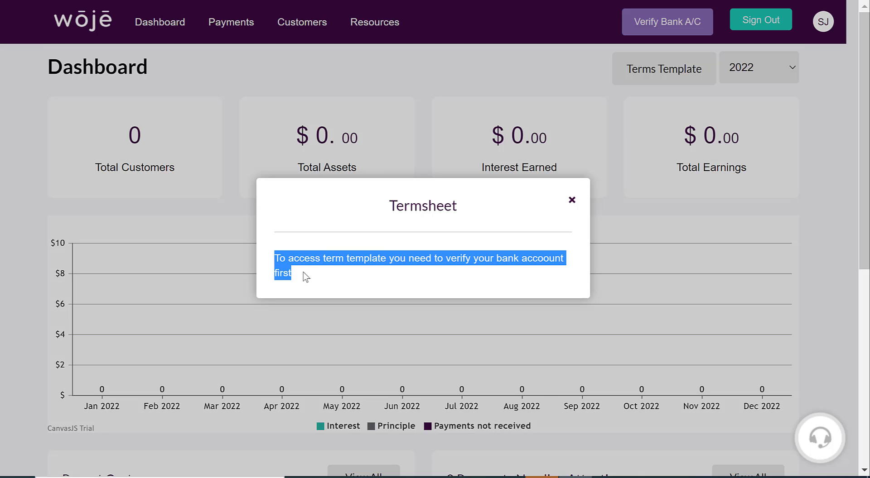
{"action": "left_click", "coordinate": [572, 200]}
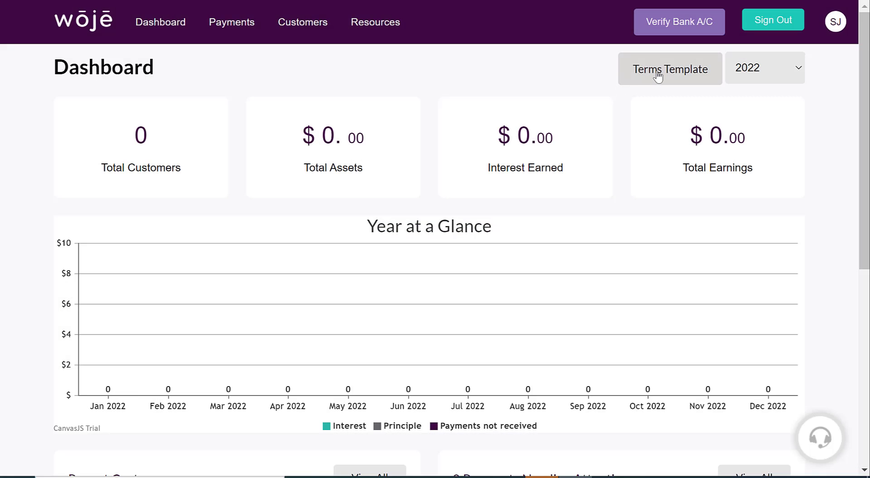